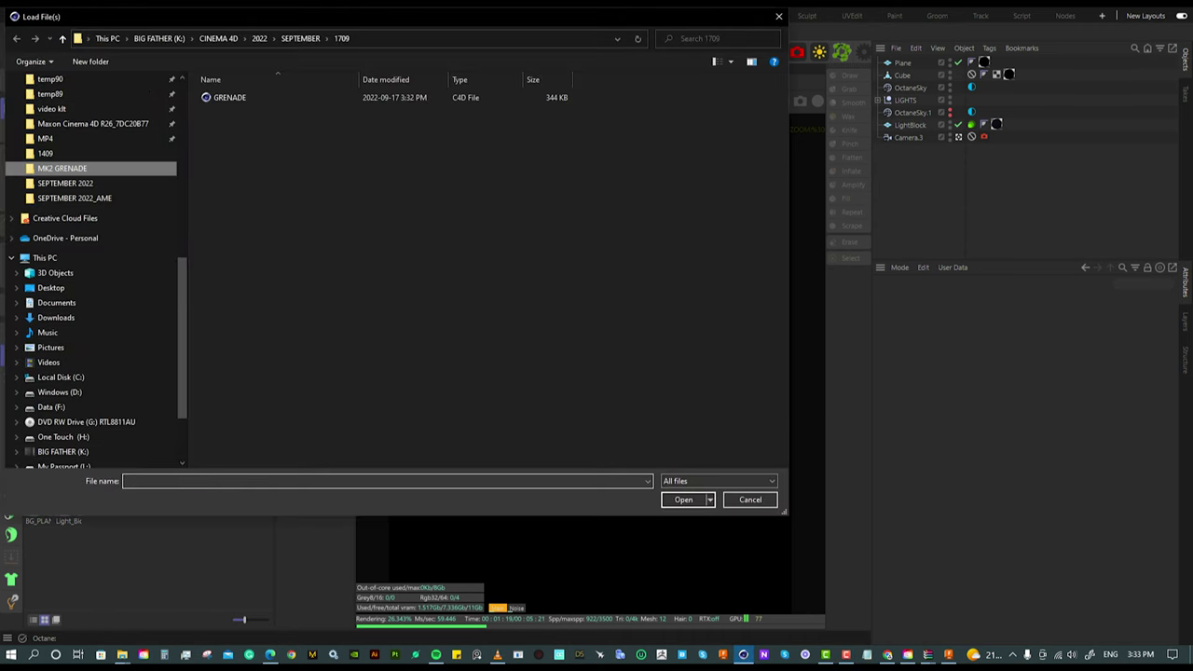
Step: Import MK2 v2 23x.fbx from the MK2 GRENADE folder with the default import settings
left_click(62, 168)
double_click(232, 163)
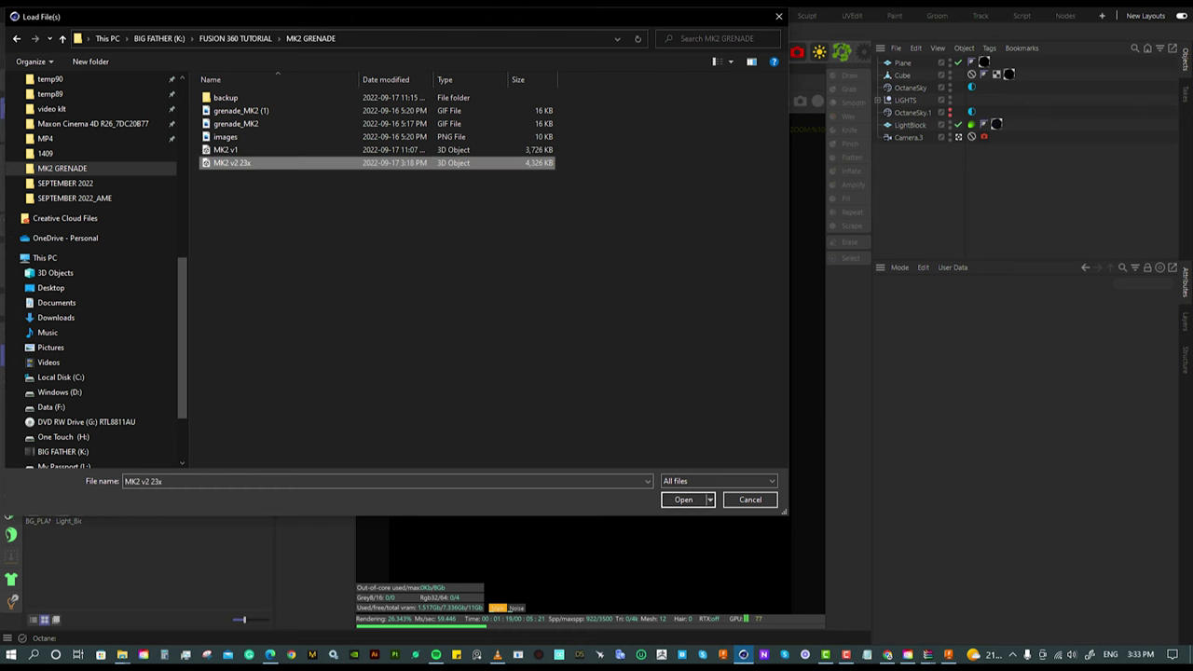
key("Return")
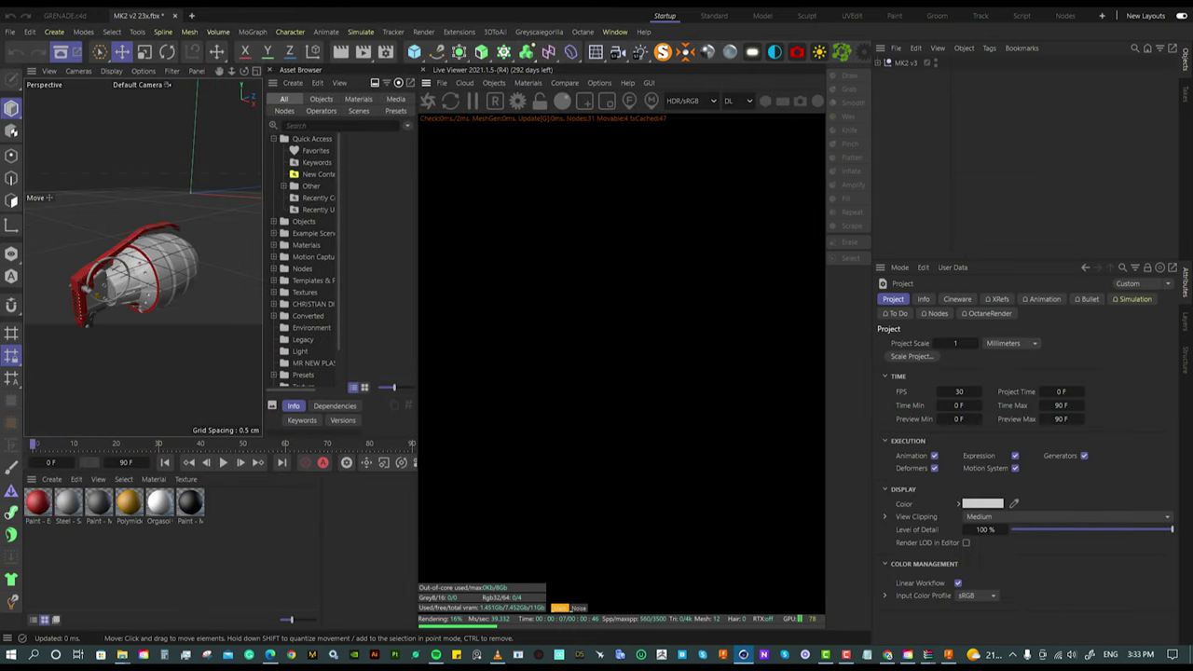
Step: Rotate the MK2 v3 group about -95° so the grenade stands upright
left_click(904, 62)
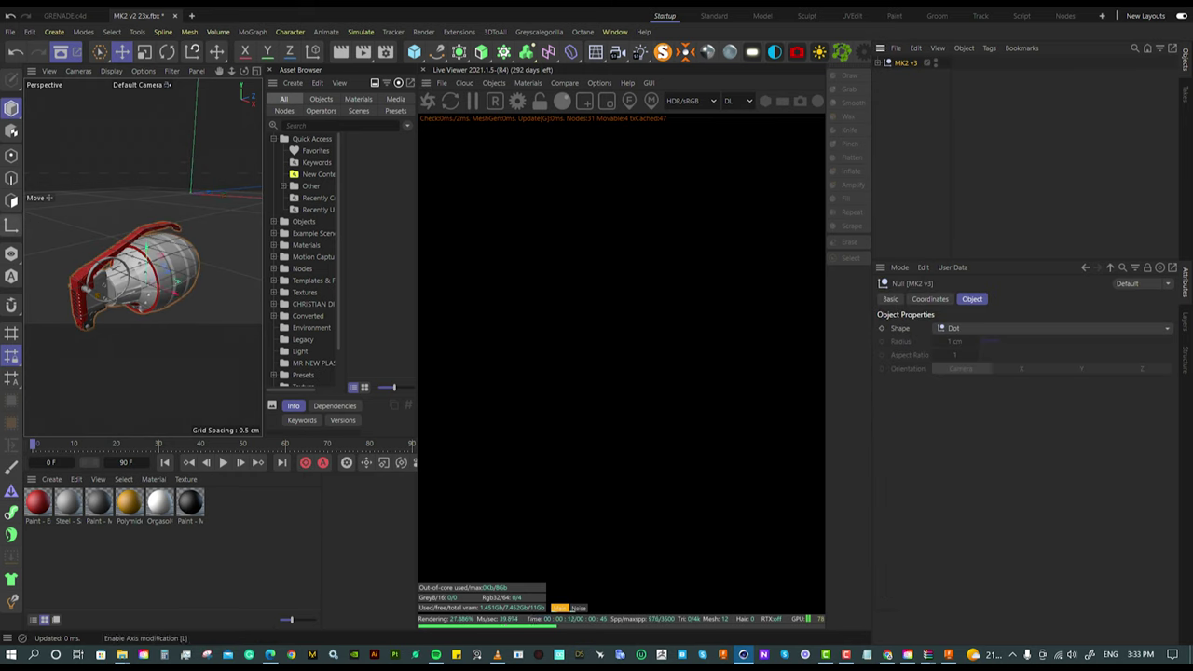
left_click(11, 225)
key("r")
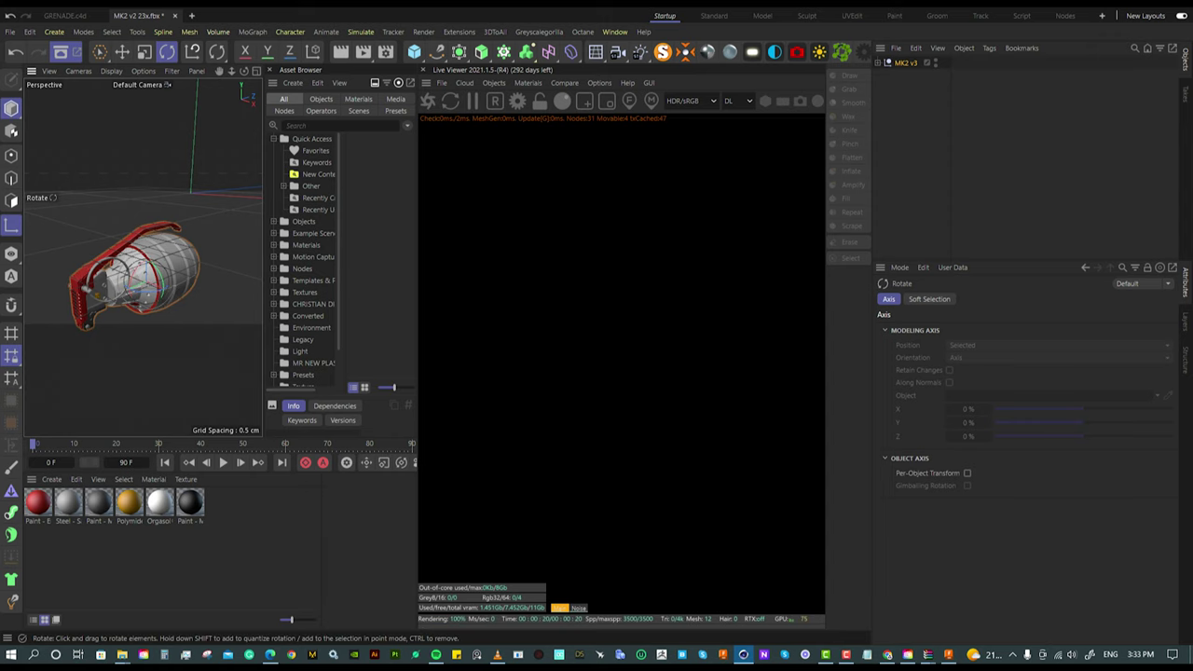
left_click(11, 225)
left_click_drag(140, 280, 172, 244)
Step: Reselect the MK2 v3 grenade and switch to the GRENADE.c4d scene document
key("ctrl+shift+a")
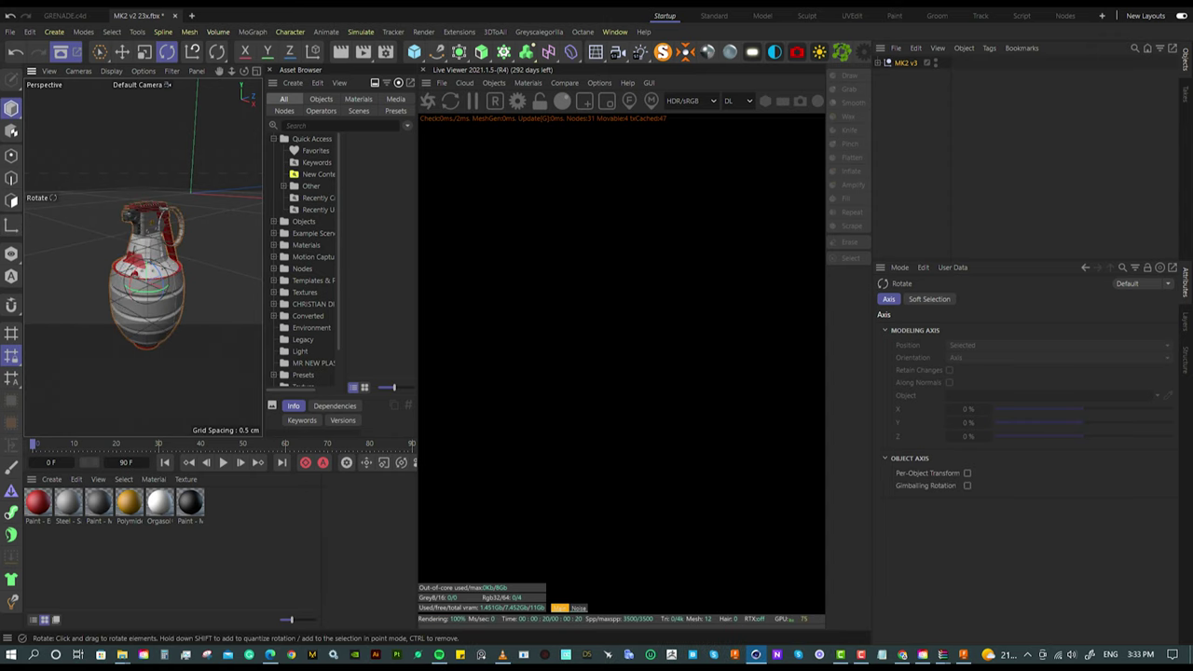
key("ctrl+z")
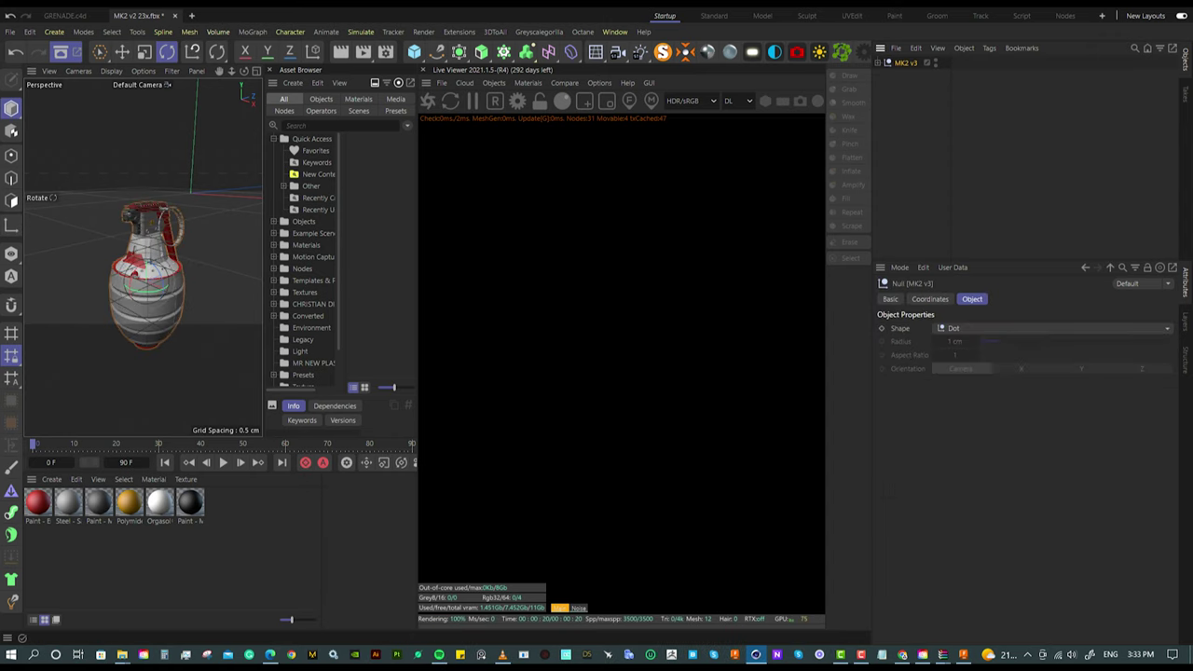
key("ctrl+Tab")
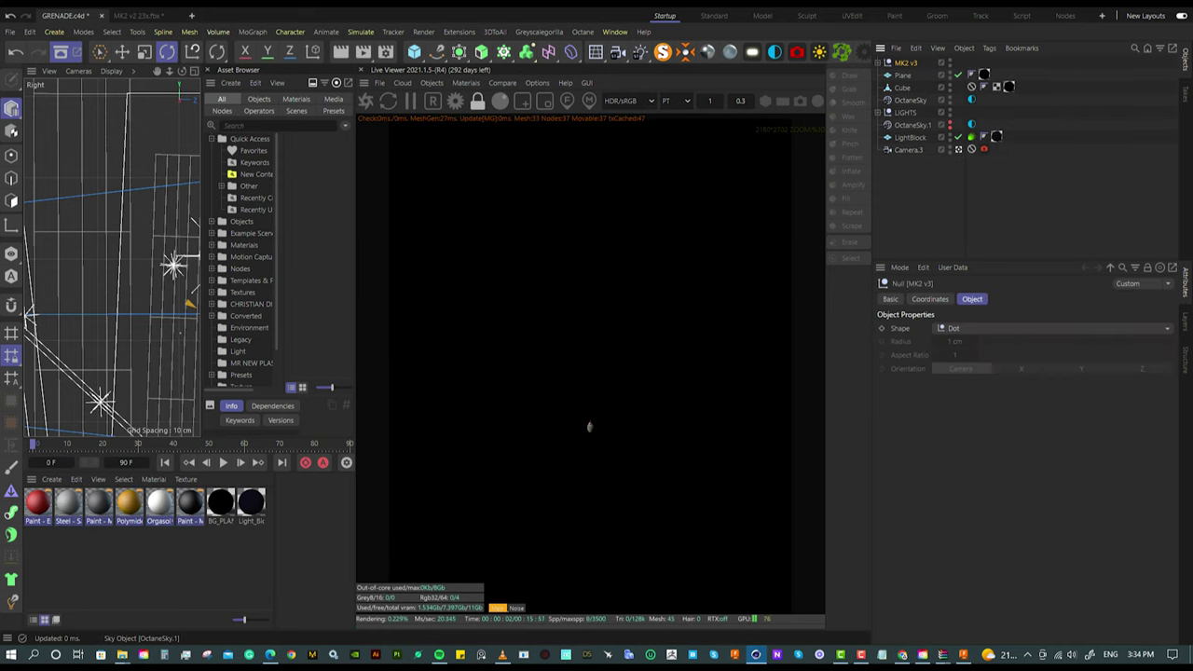
Step: Point all the lights' Target tags at the MK2 v3 grenade object
key("ctrl+z")
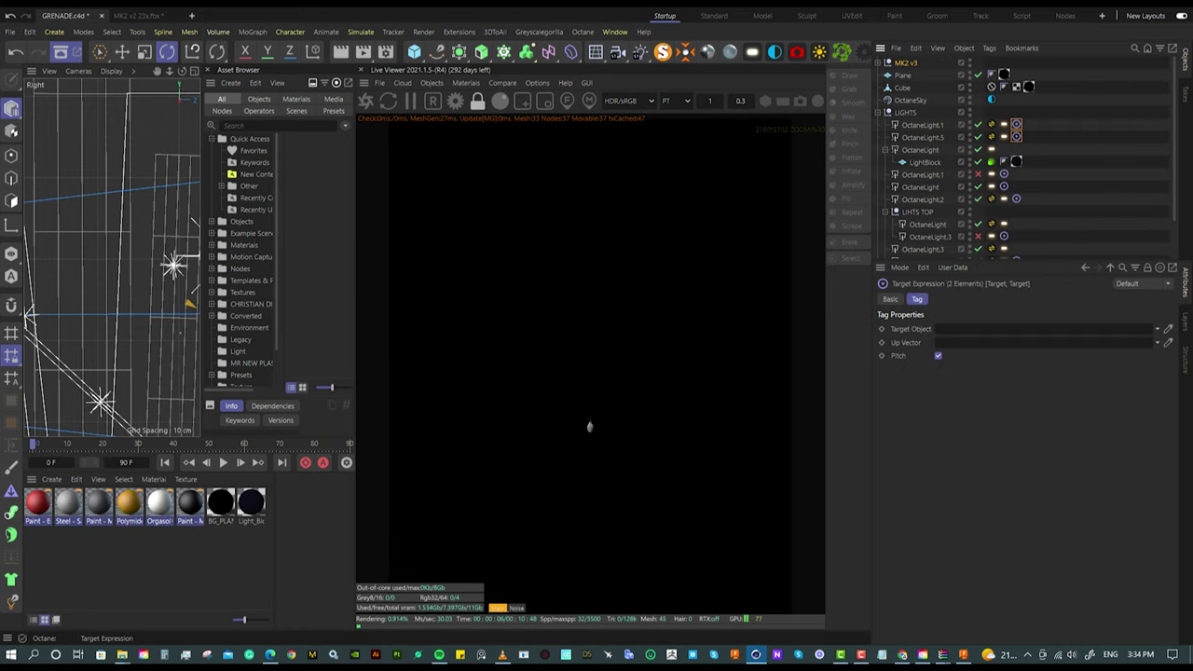
key("ctrl+z")
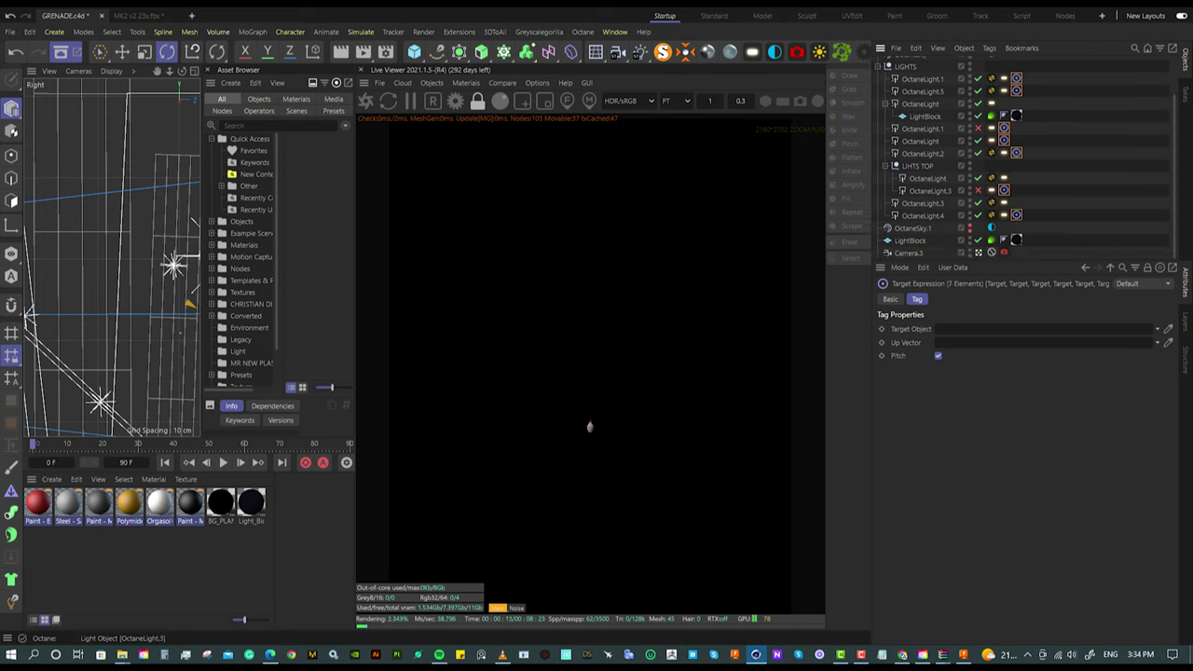
key("ctrl+z")
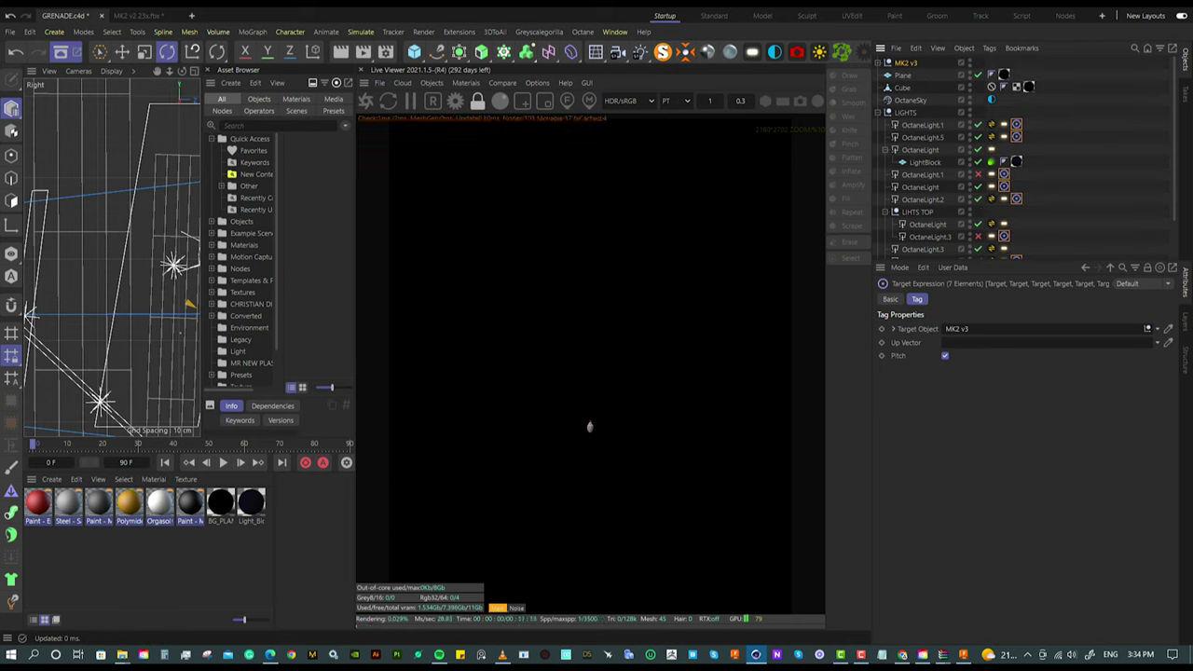
key("ctrl+z")
key("ctrl+z")
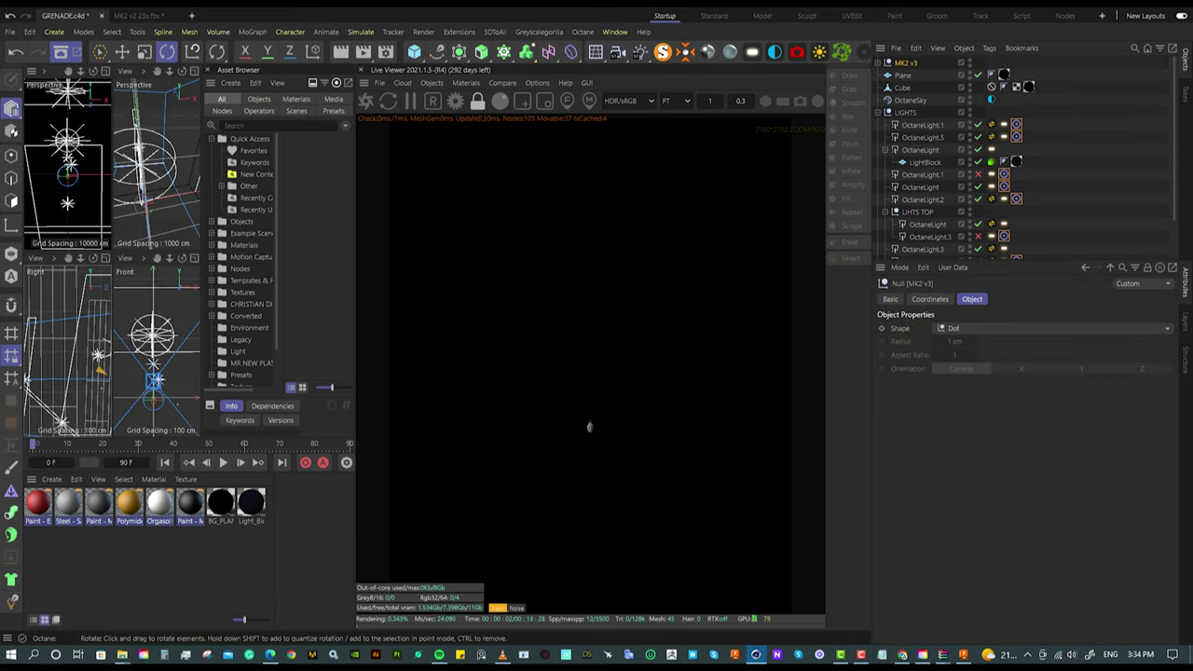
key("ctrl+z")
key("ctrl+z")
key("ctrl+z")
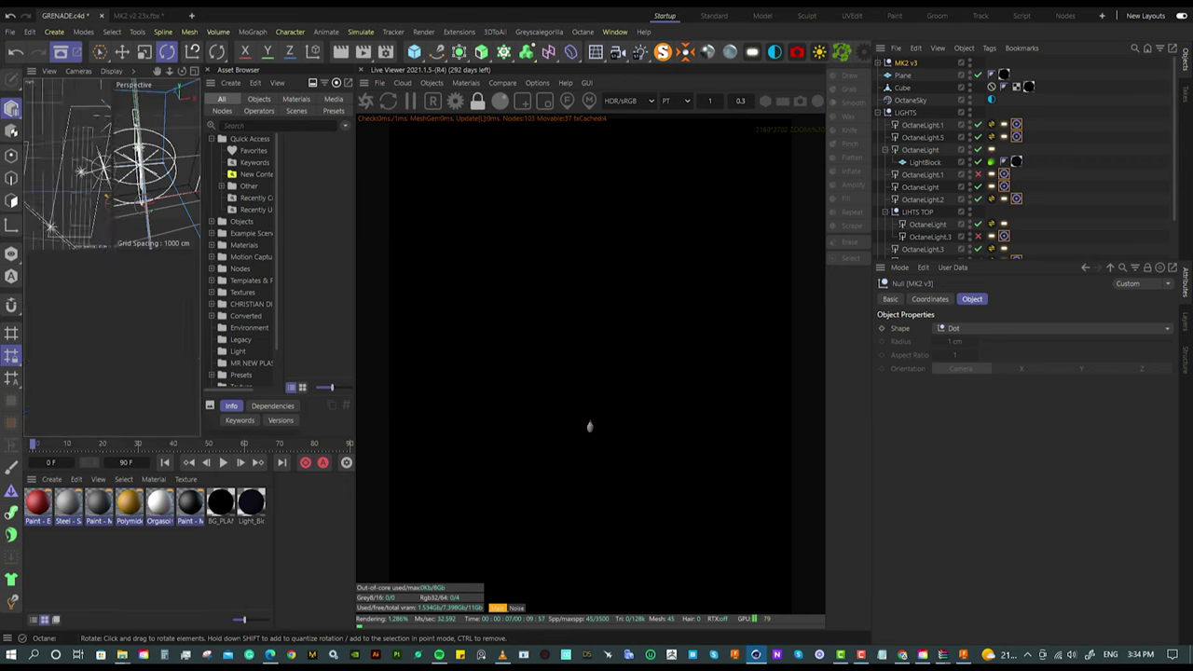
key("ctrl+z")
key("ctrl+z")
key("ctrl+z")
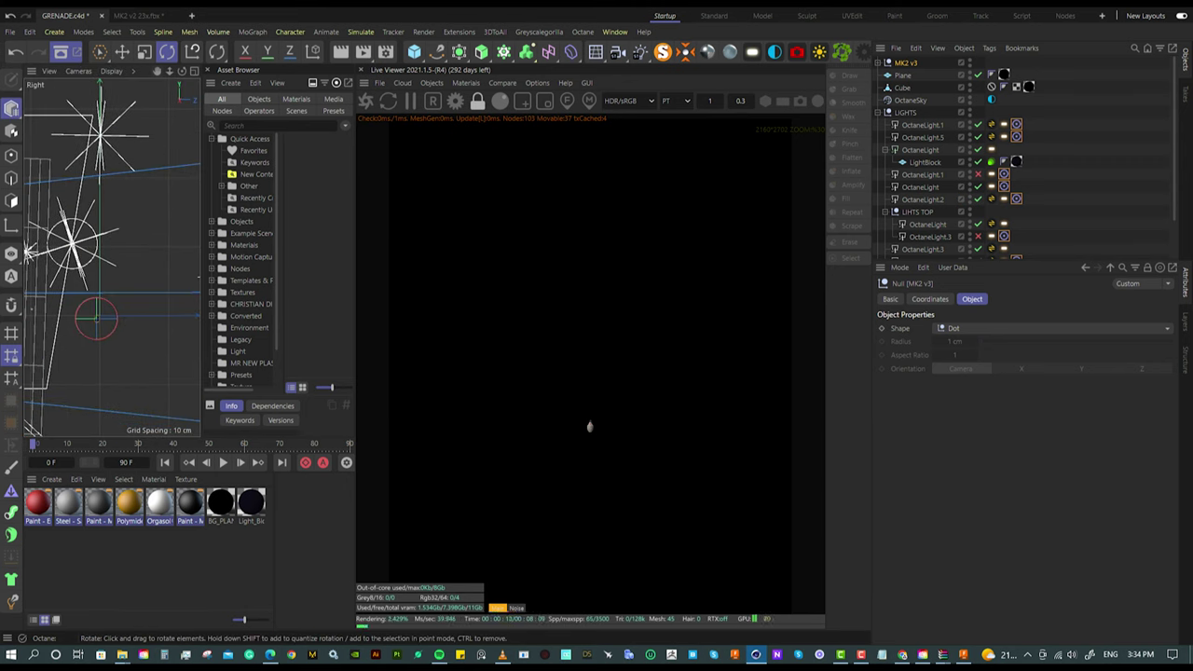
Step: Scale the grenade up to about 1814% and raise it higher in the scene
key("t")
left_click_drag(116, 299, 99, 308)
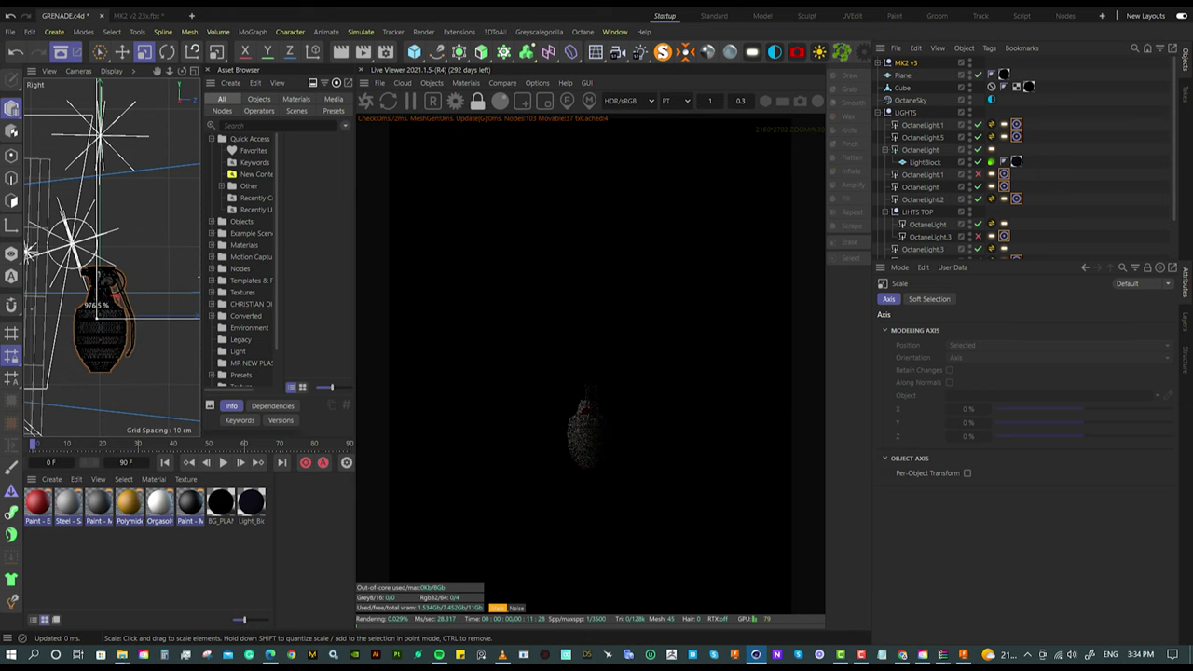
key("e")
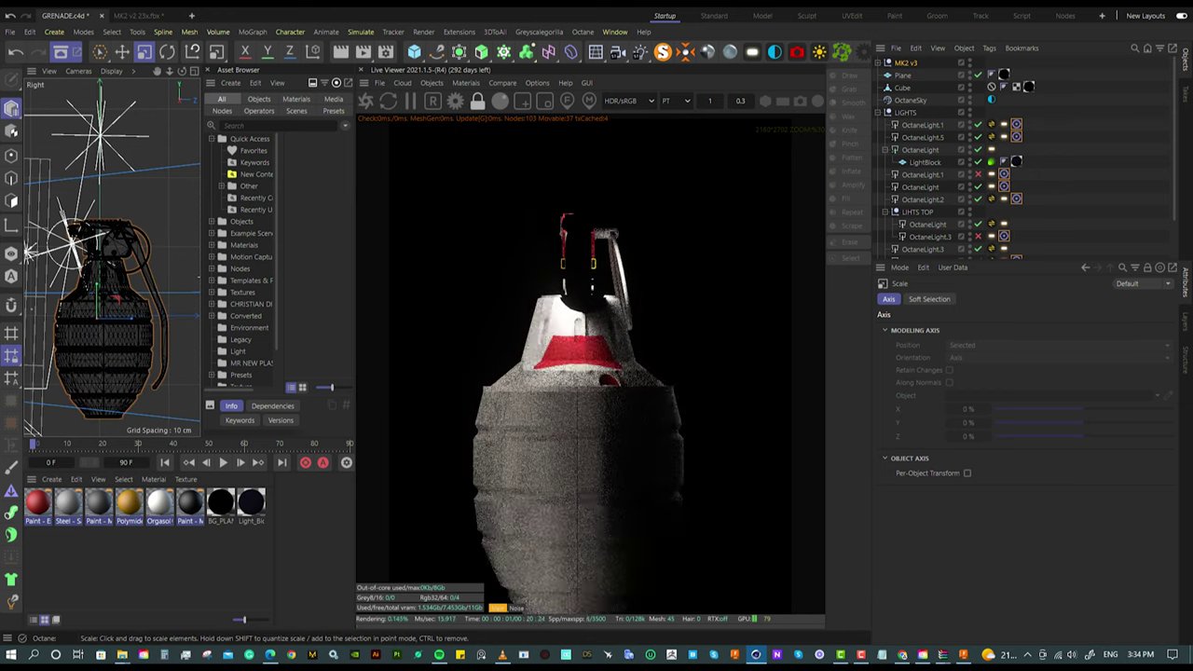
mouse_move(93, 333)
left_mouse_down()
mouse_move(93, 298)
mouse_move(34, 298)
left_mouse_up()
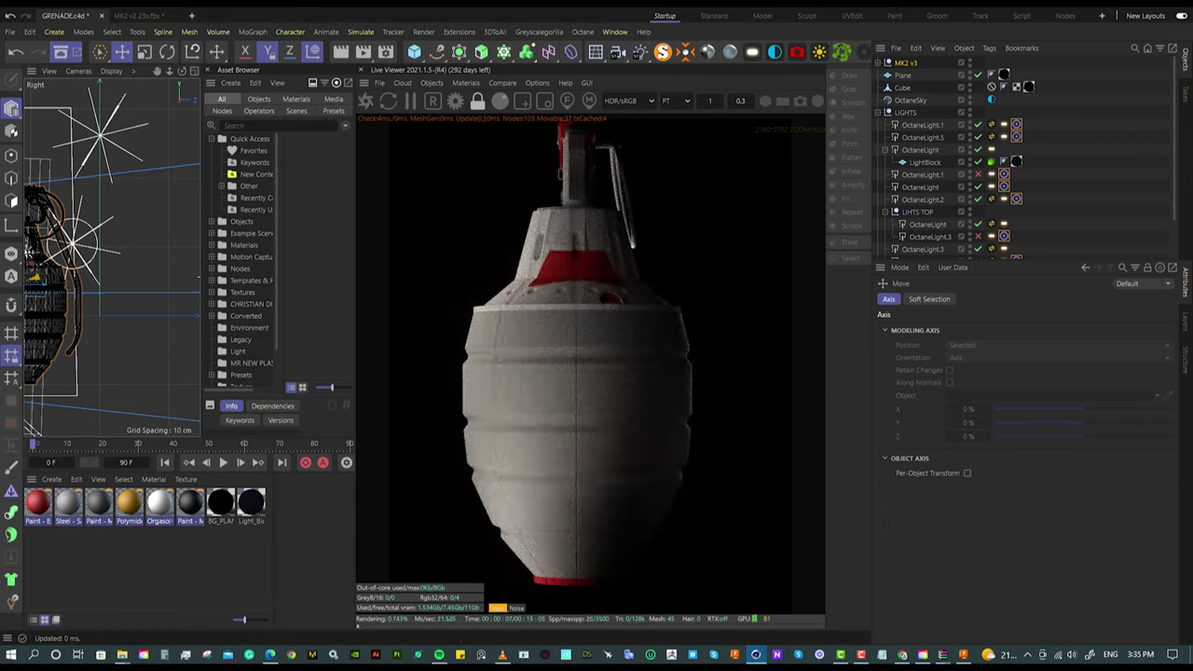
Step: Hide the asset browser and show all four viewports to check the grenade's placement
key("shift+F8")
middle_click(270, 396)
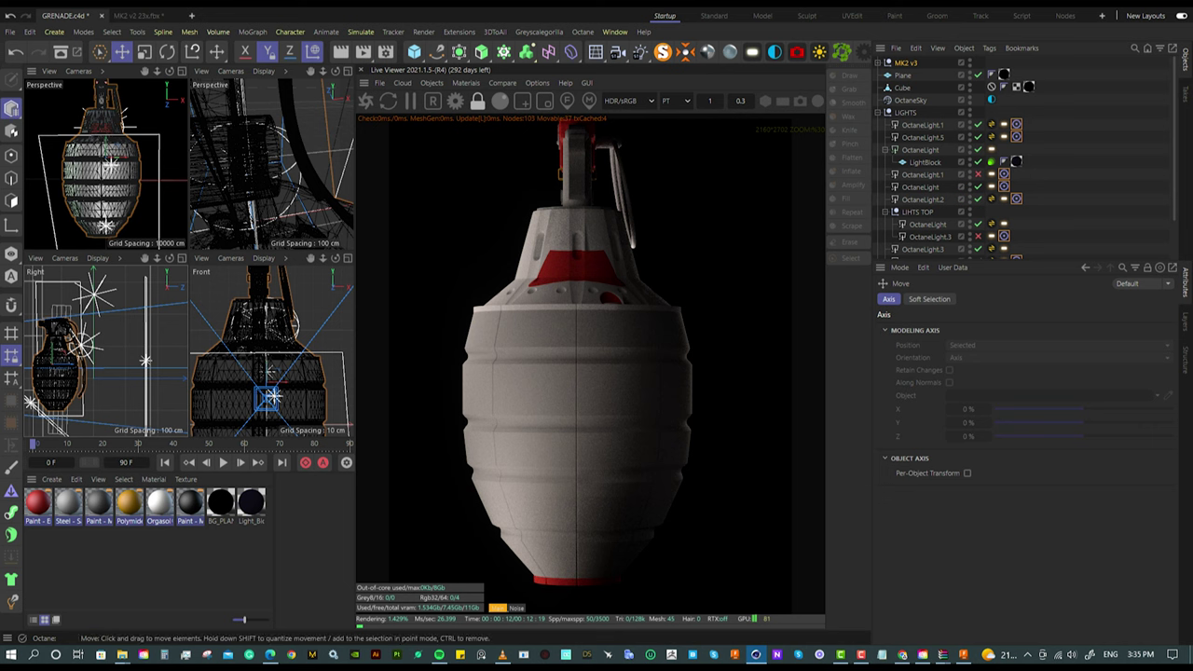
key("r")
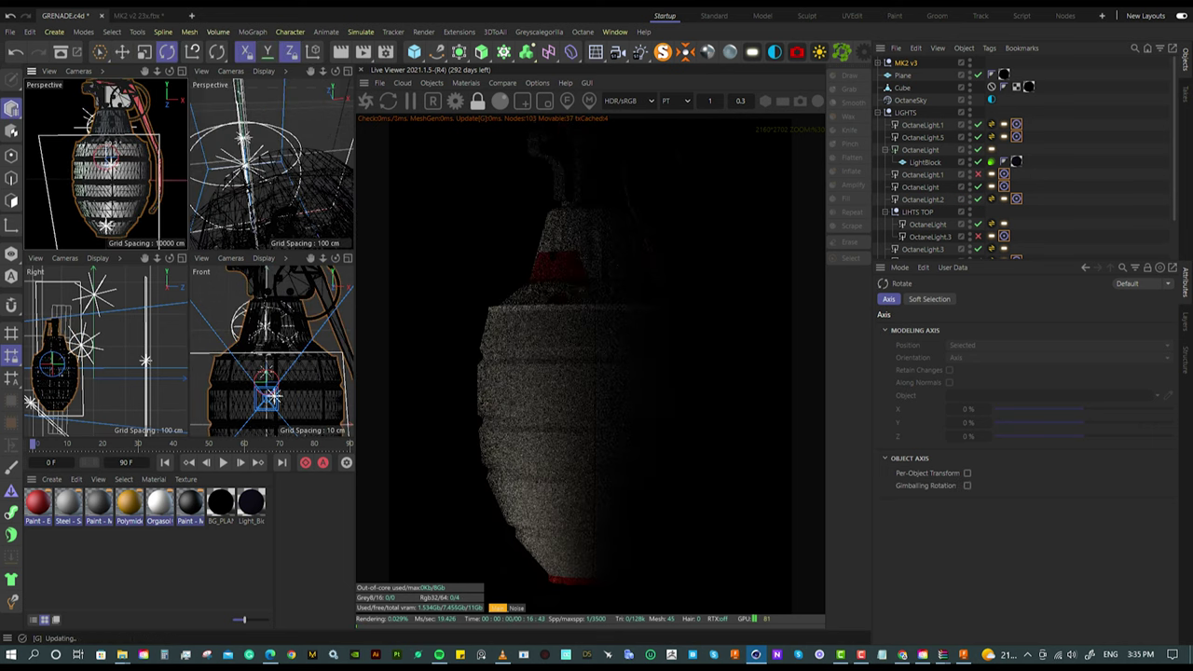
key("t")
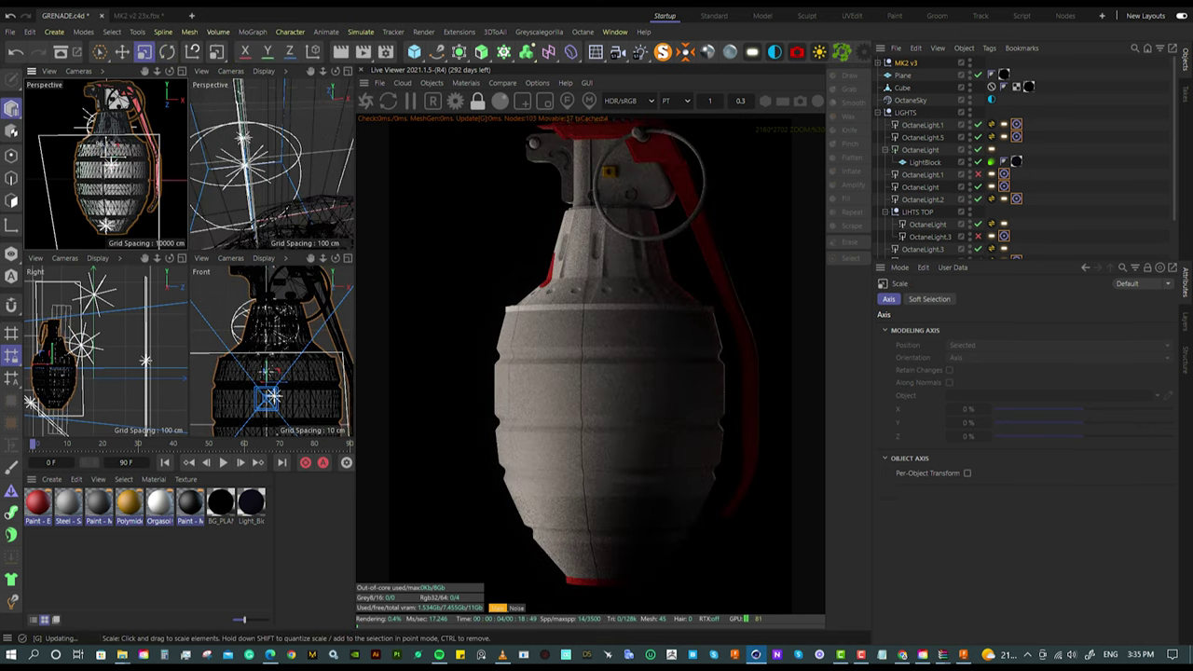
key("e")
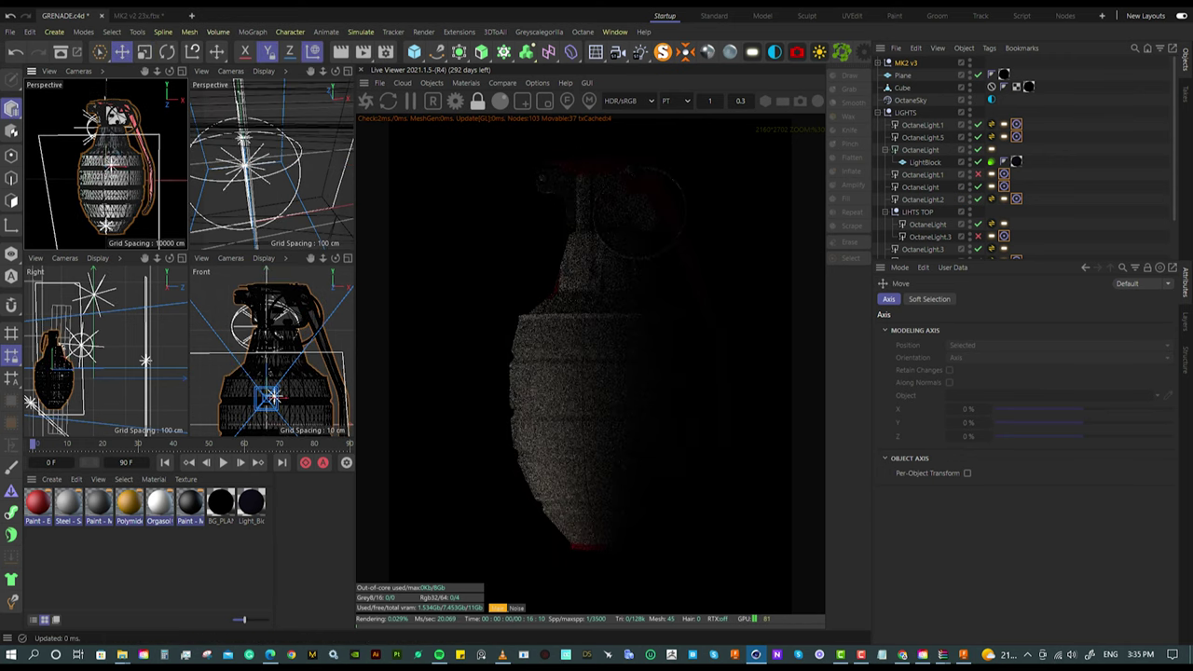
Step: Load the Kevlar Speaker material from the Greyscalegorilla Plus Library
left_click(539, 31)
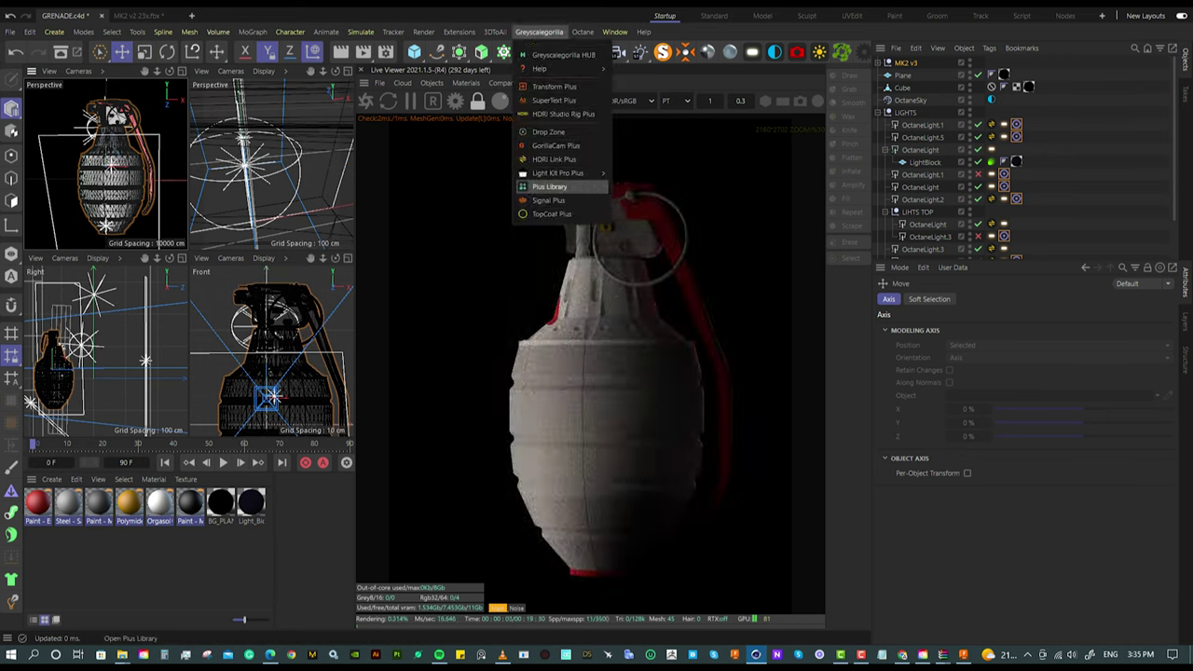
left_click(550, 187)
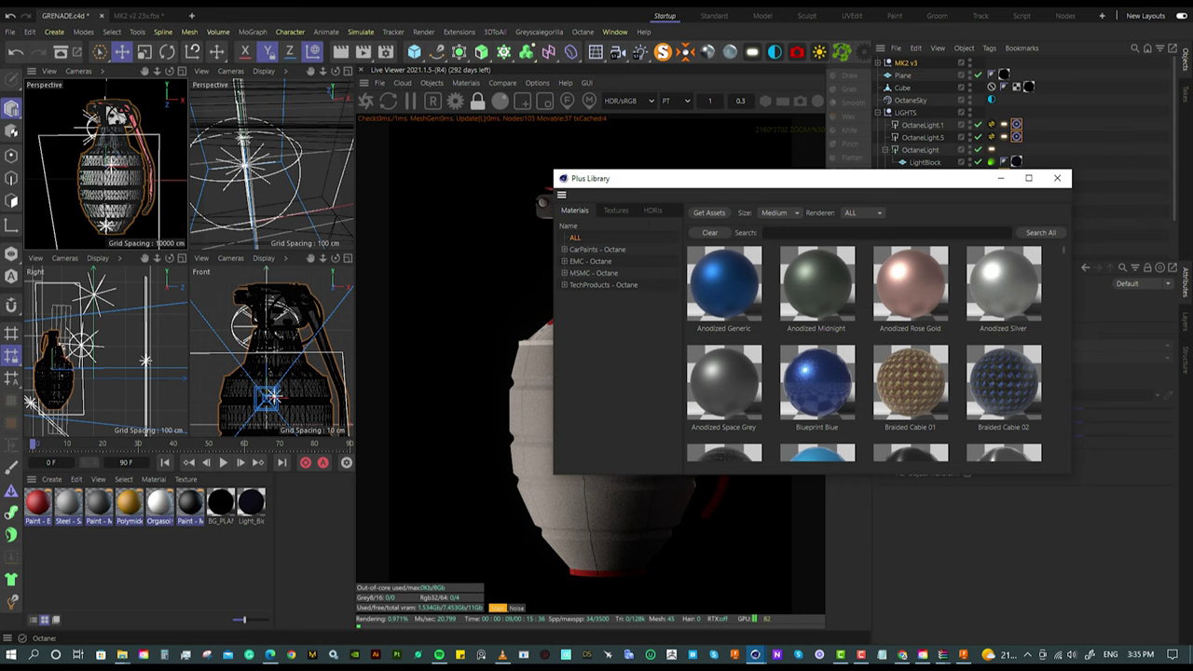
scroll(865, 354, "down", 3)
scroll(865, 354, "down", 3)
scroll(865, 355, "down", 3)
scroll(865, 354, "down", 2)
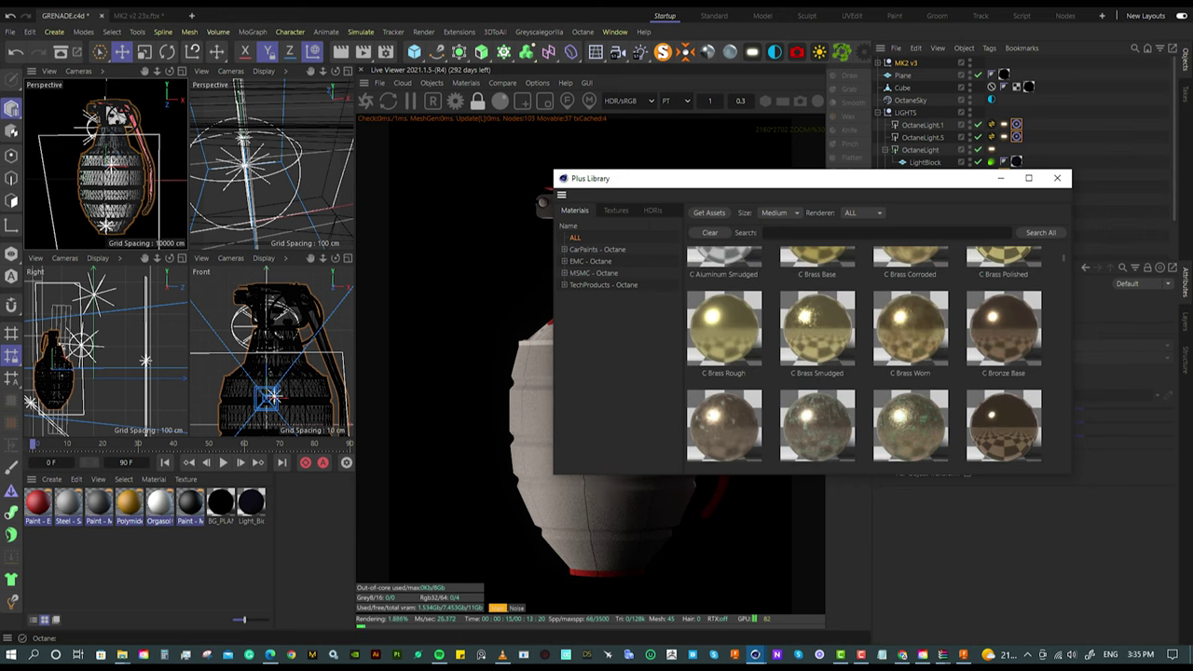
scroll(865, 354, "down", 2)
scroll(865, 354, "down", 2)
scroll(865, 354, "down", 2)
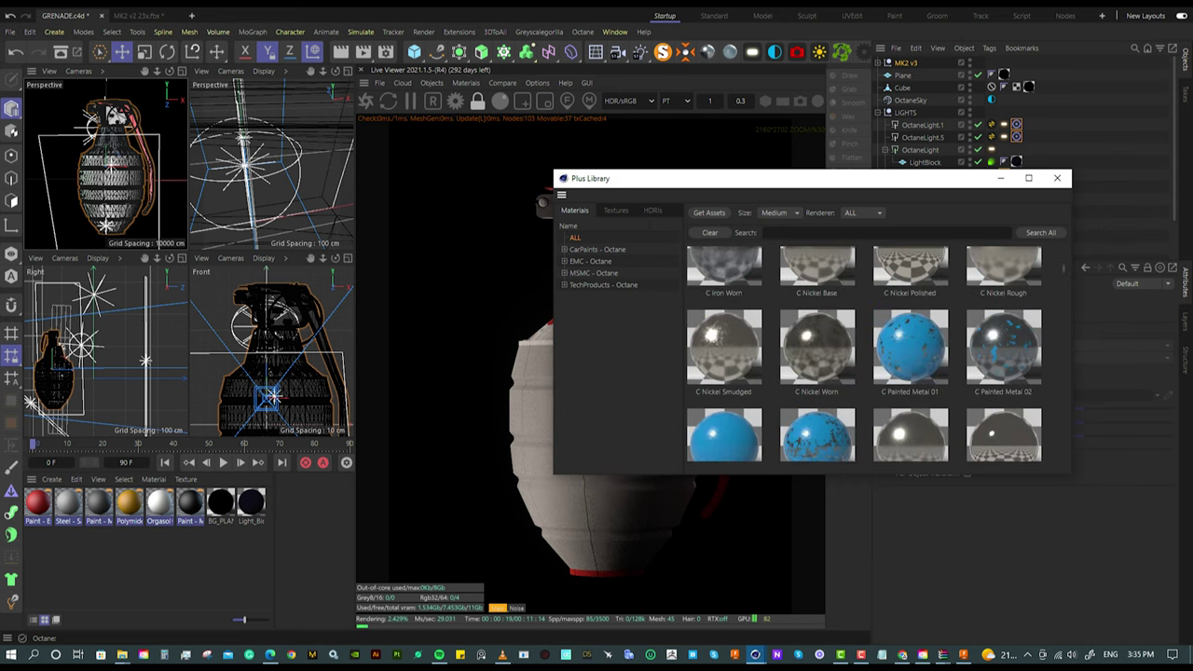
scroll(865, 354, "down", 1)
scroll(865, 354, "down", 2)
scroll(865, 354, "down", 2)
scroll(865, 354, "down", 2)
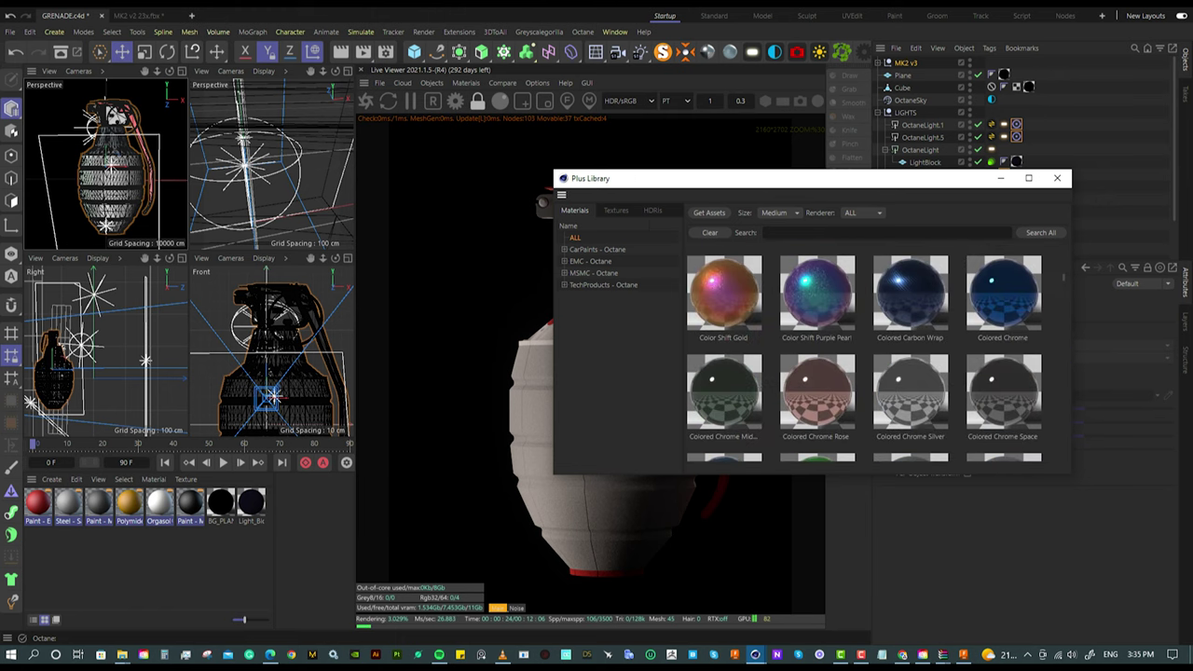
scroll(865, 354, "down", 2)
scroll(865, 354, "down", 2)
scroll(865, 354, "down", 2)
scroll(865, 355, "down", 2)
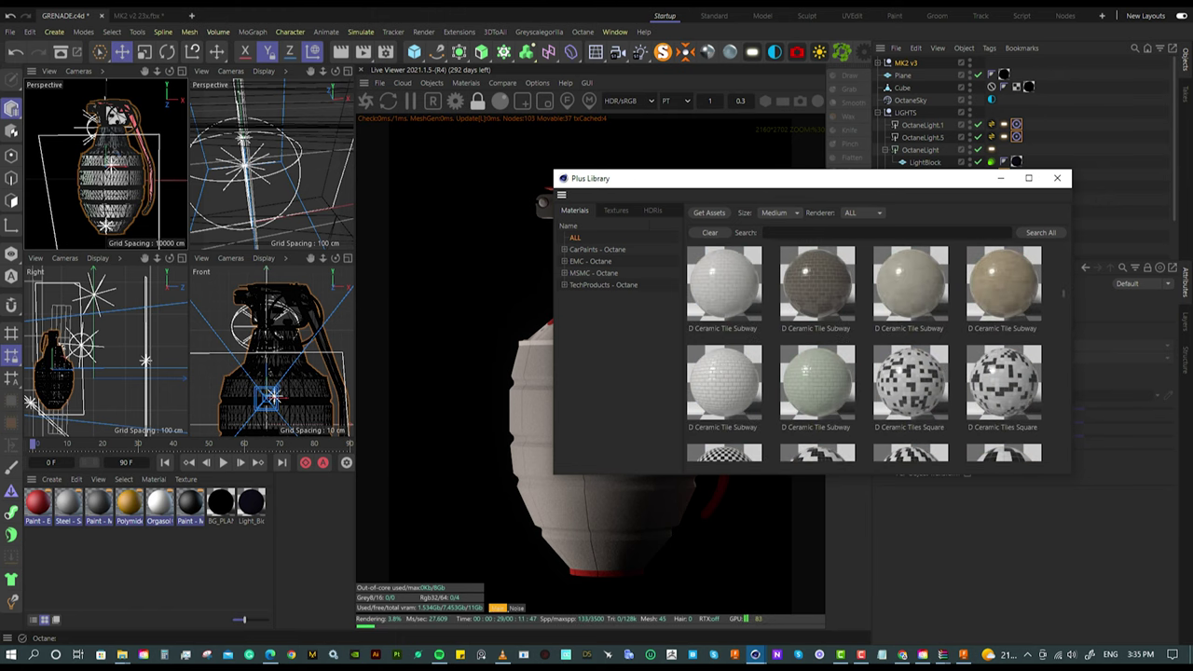
scroll(865, 354, "down", 2)
scroll(865, 354, "up", 2)
scroll(865, 354, "up", 2)
scroll(865, 355, "up", 2)
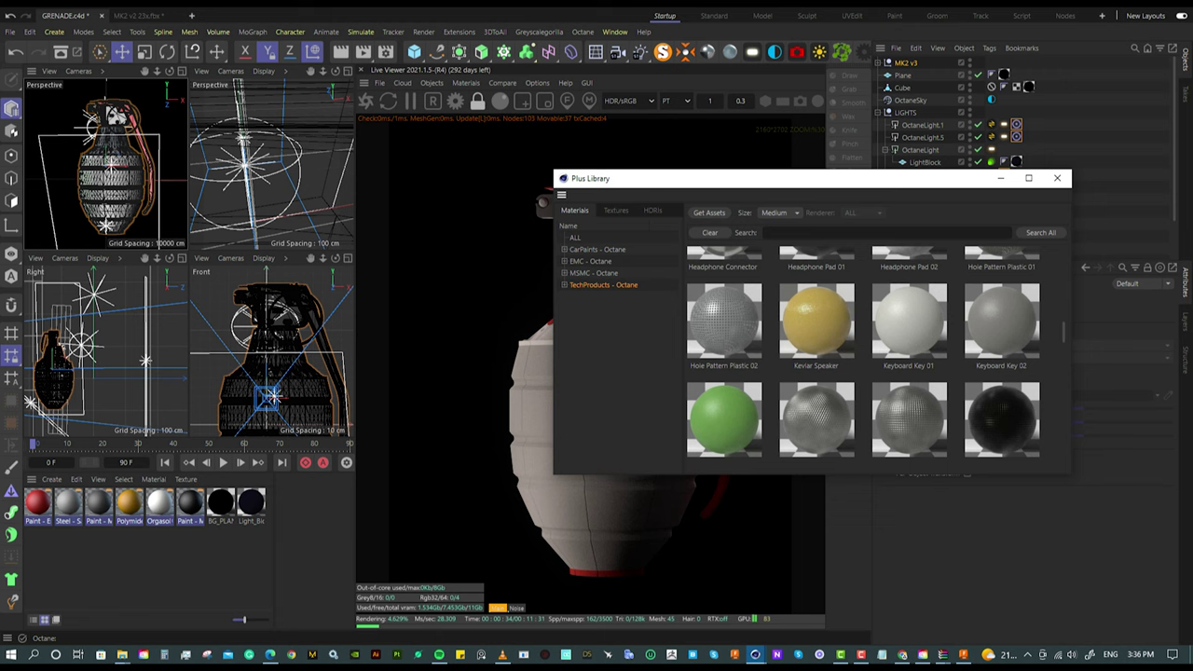
scroll(865, 355, "up", 1)
double_click(816, 396)
Step: Load the Metallic Plastic 01 and Steel Connector materials, then close the Plus Library
scroll(865, 354, "up", 2)
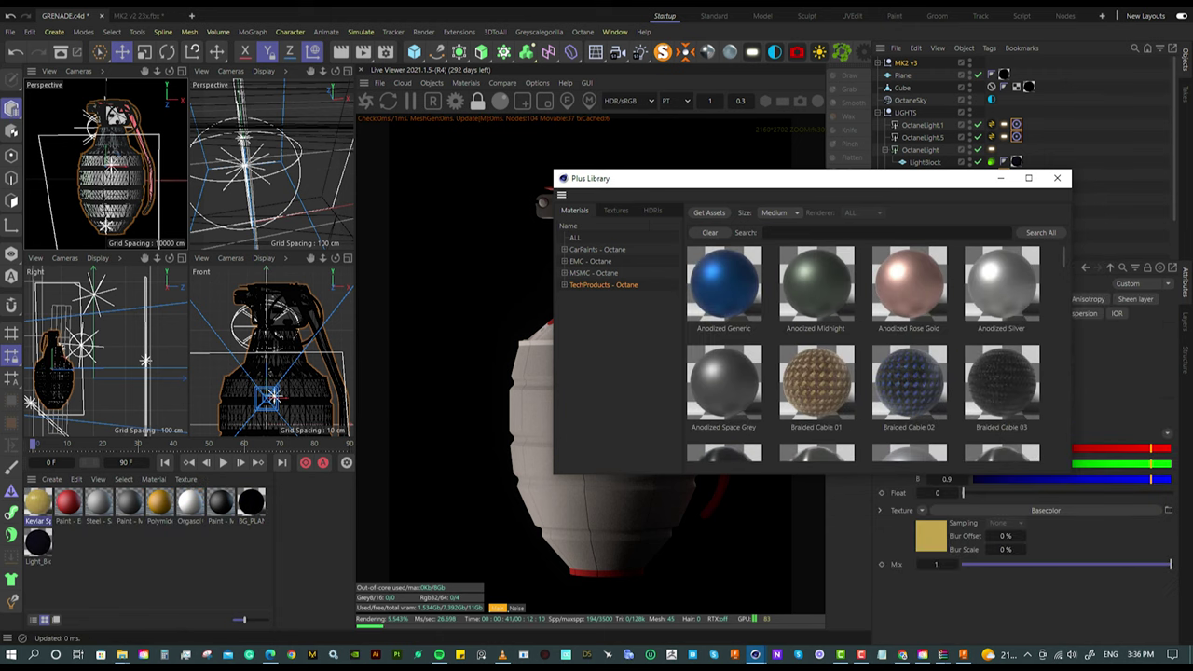
scroll(865, 354, "up", 1)
scroll(865, 354, "down", 3)
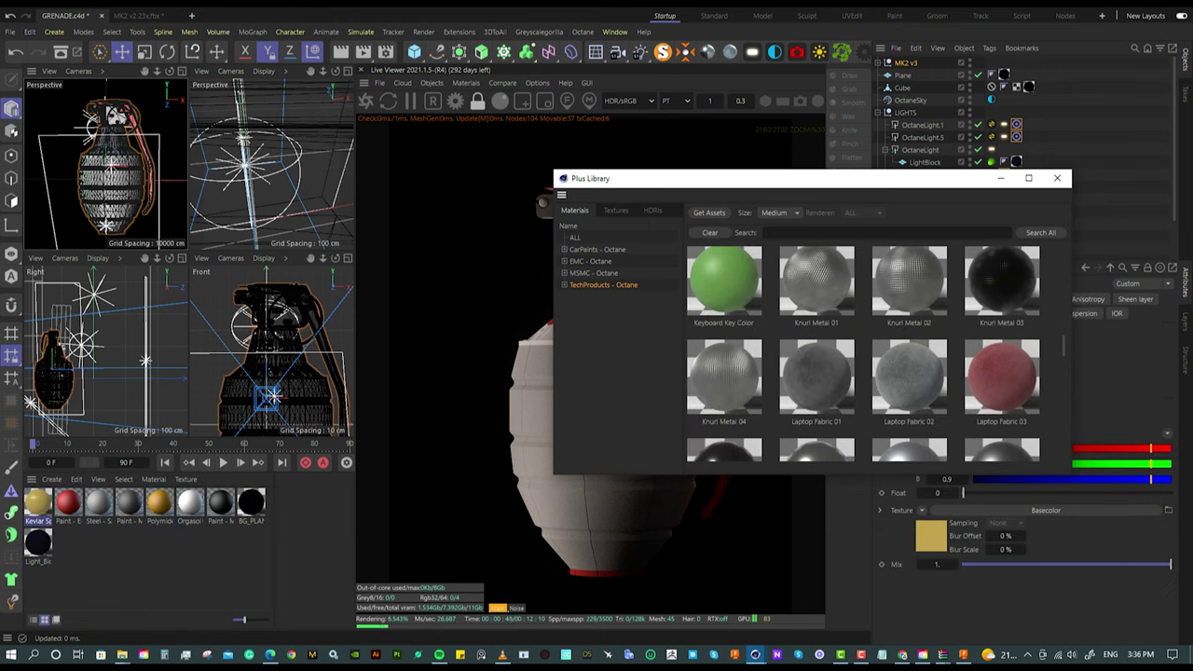
scroll(865, 355, "down", 2)
double_click(909, 327)
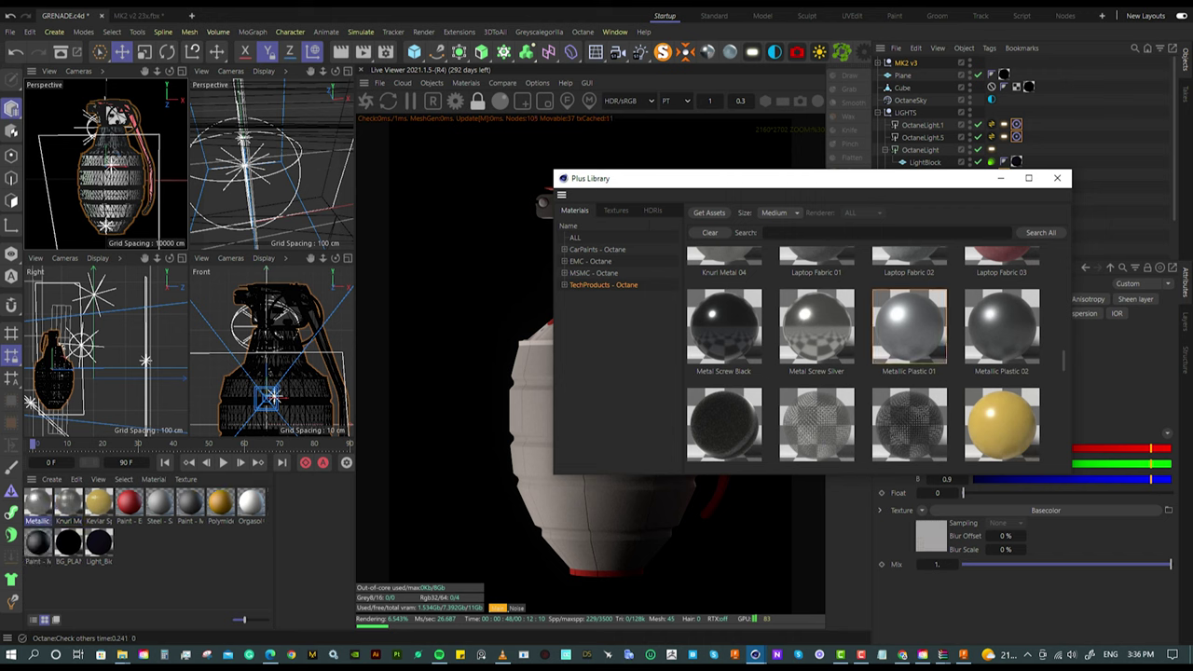
scroll(865, 354, "down", 3)
scroll(865, 354, "down", 2)
scroll(865, 354, "up", 2)
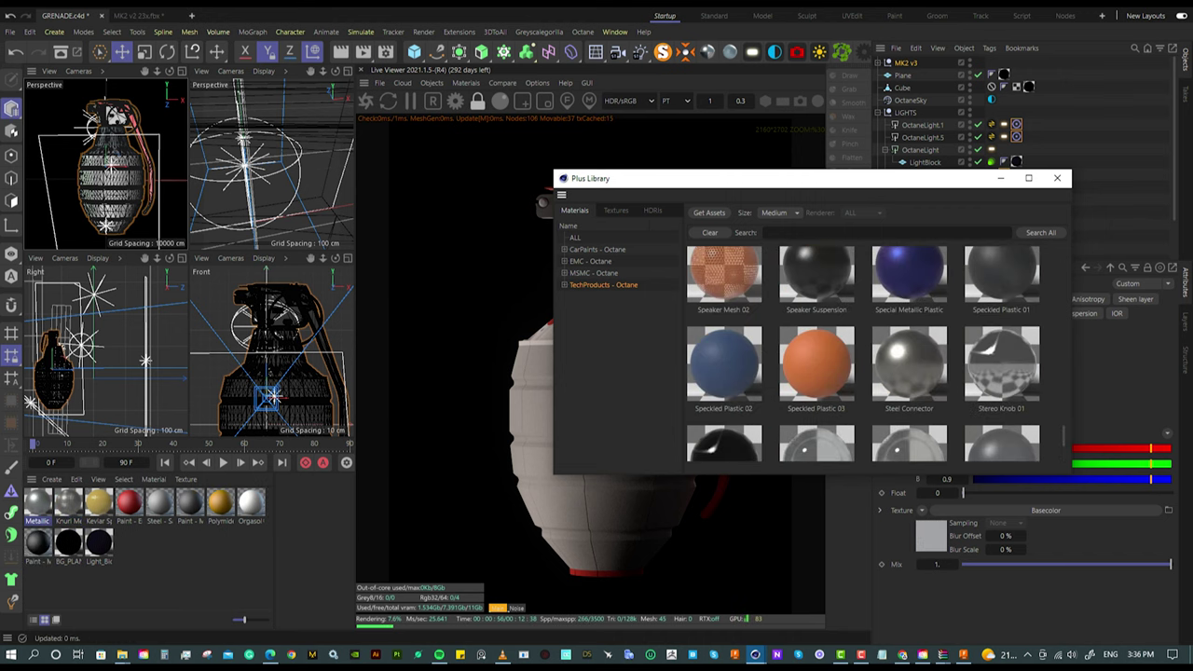
double_click(909, 368)
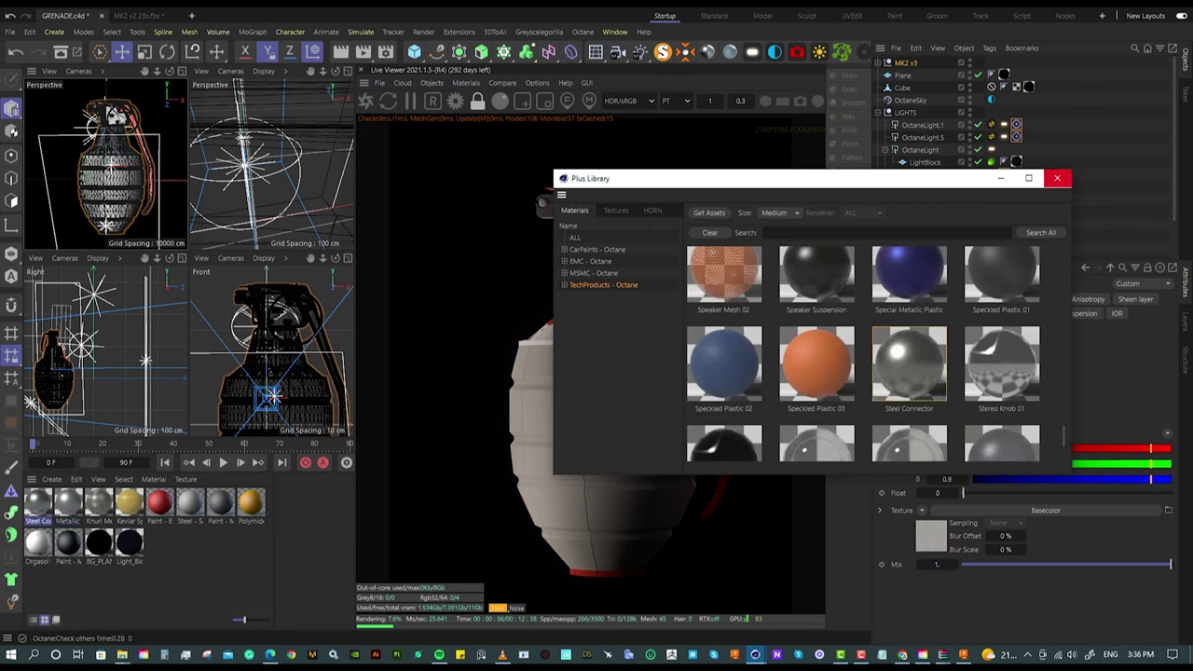
left_click(1057, 178)
Step: Tint Kevlar Speaker dark red with an RgbSpectrum node and rename it REDKevlar Speaker.1
left_click(129, 504)
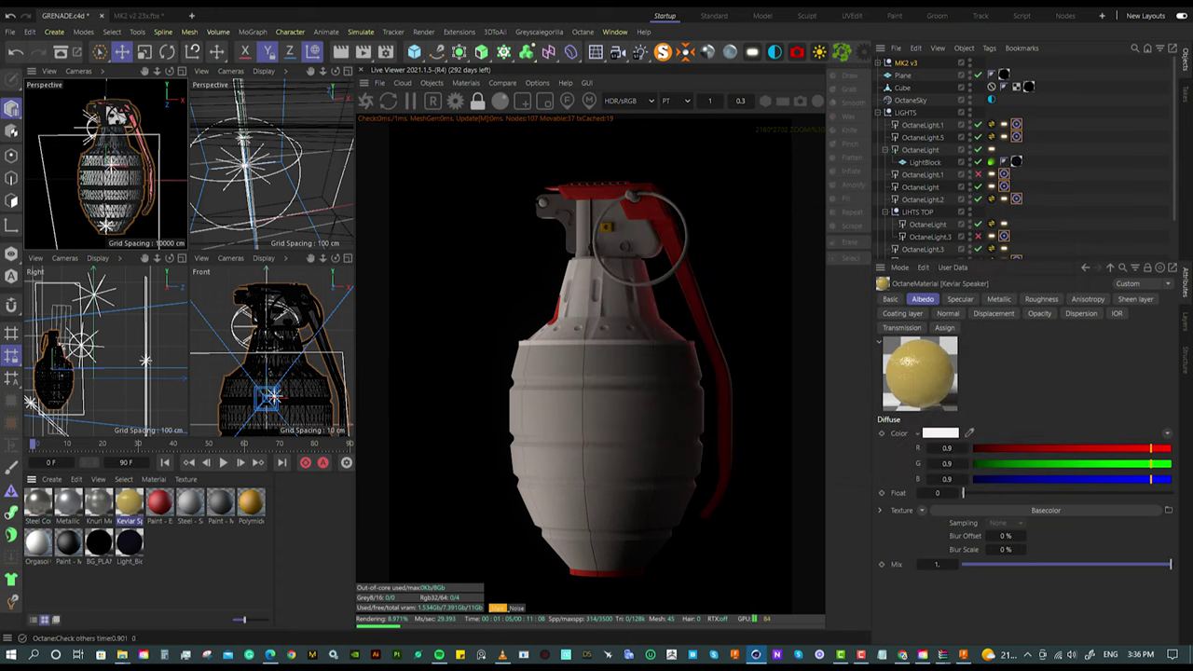
double_click(129, 504)
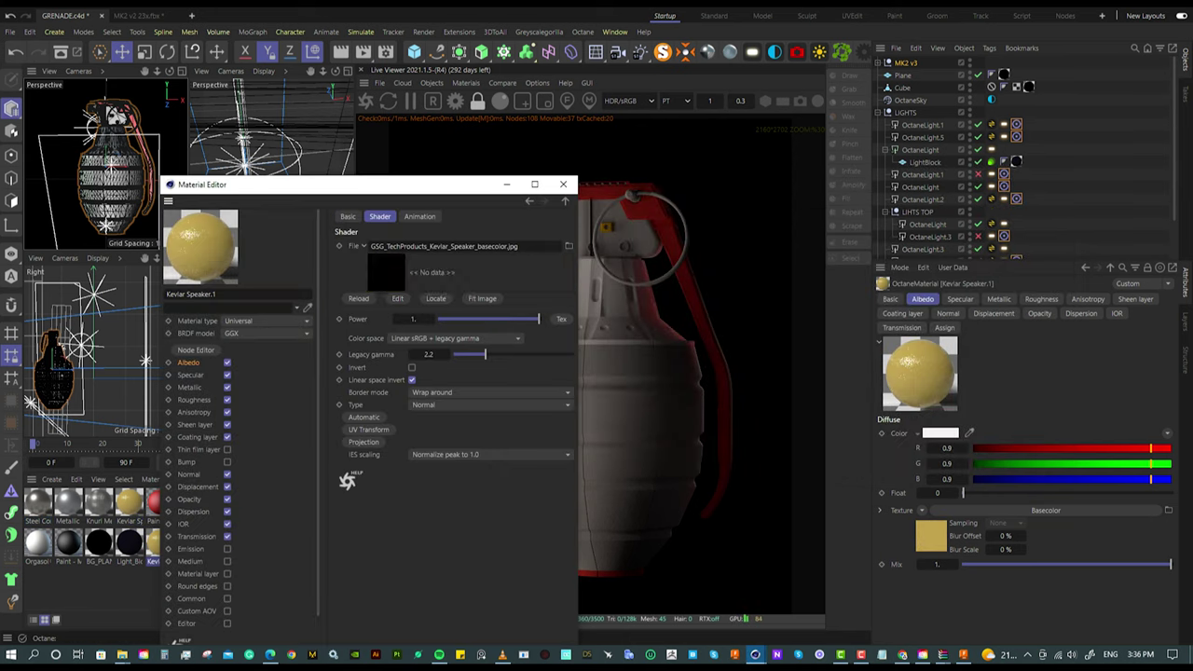
left_click(191, 350)
left_click_drag(280, 408, 415, 391)
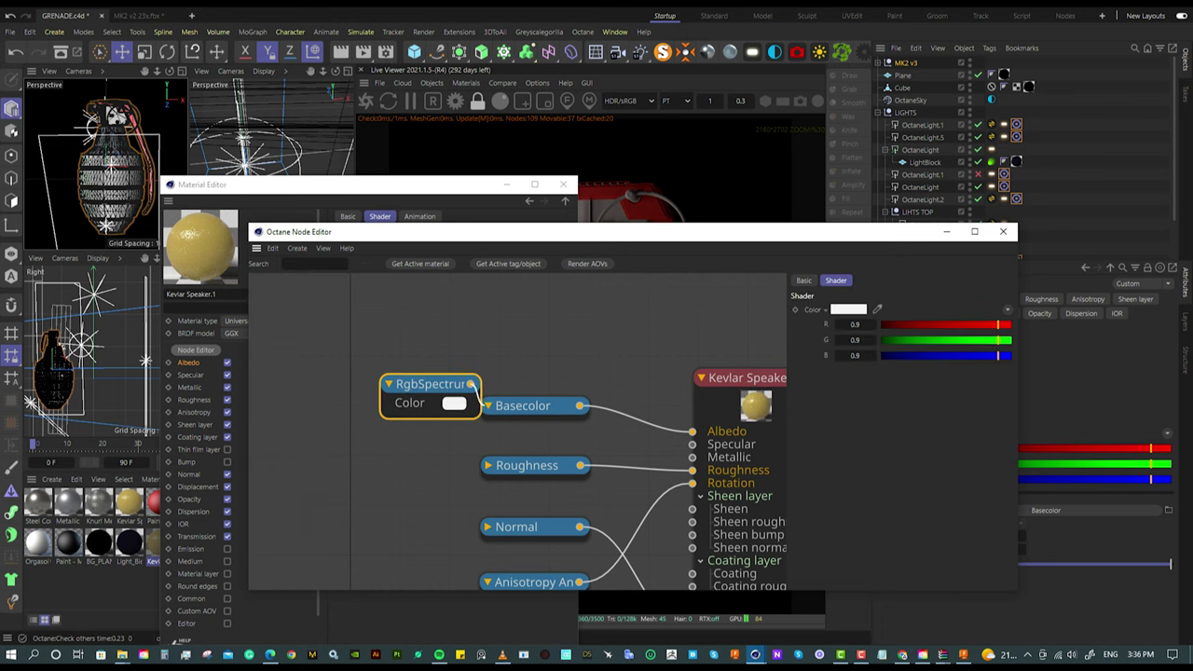
left_click(454, 403)
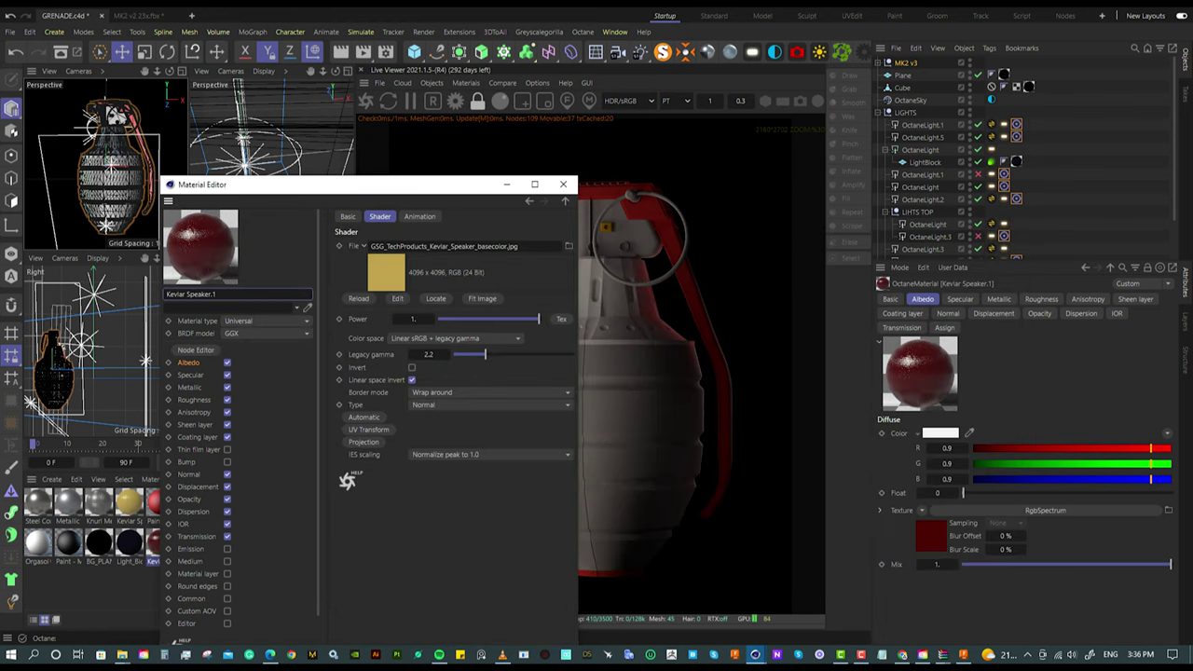
left_click(238, 294)
type("RED")
key("Return")
left_click(563, 183)
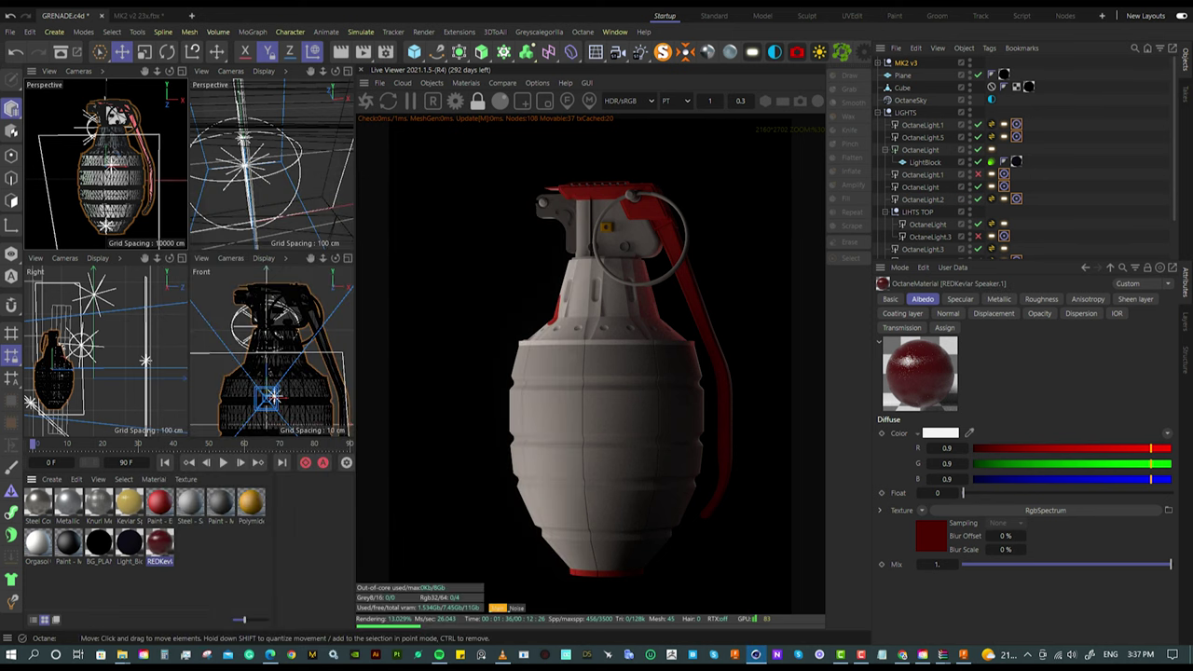
key("shift+F8")
type("RED METAL")
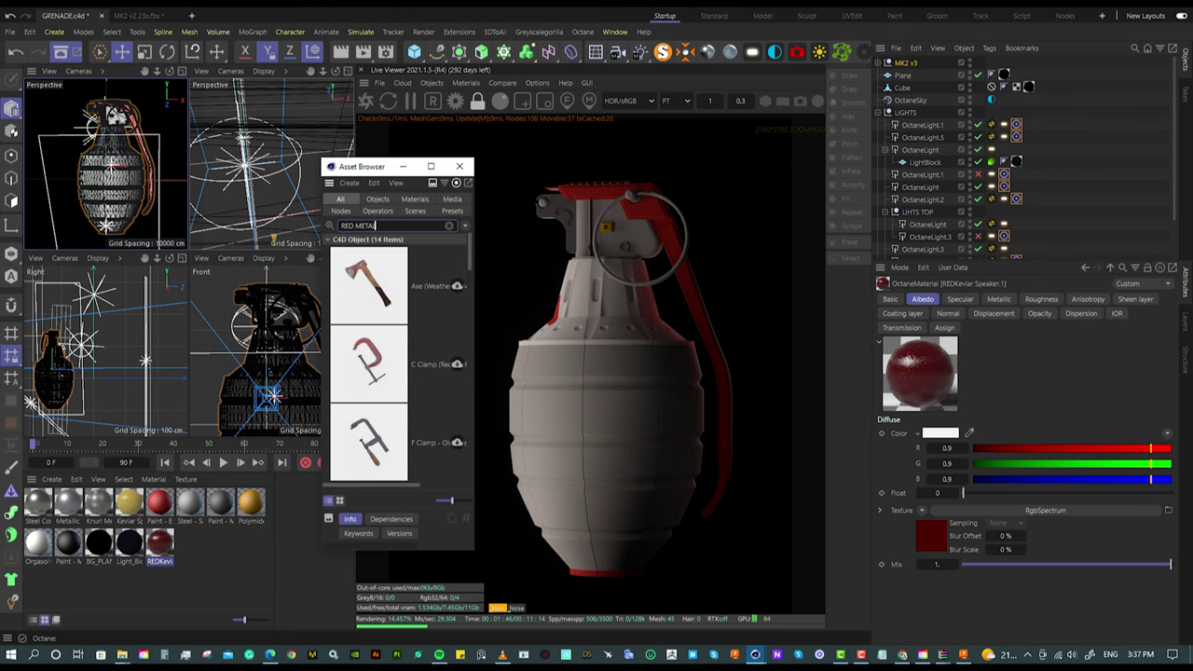
Step: Clear the asset search and open the Converted > RK_Octane_Texture_Pack_v4 > Metal folder
key("BackSpace")
key("BackSpace")
key("BackSpace")
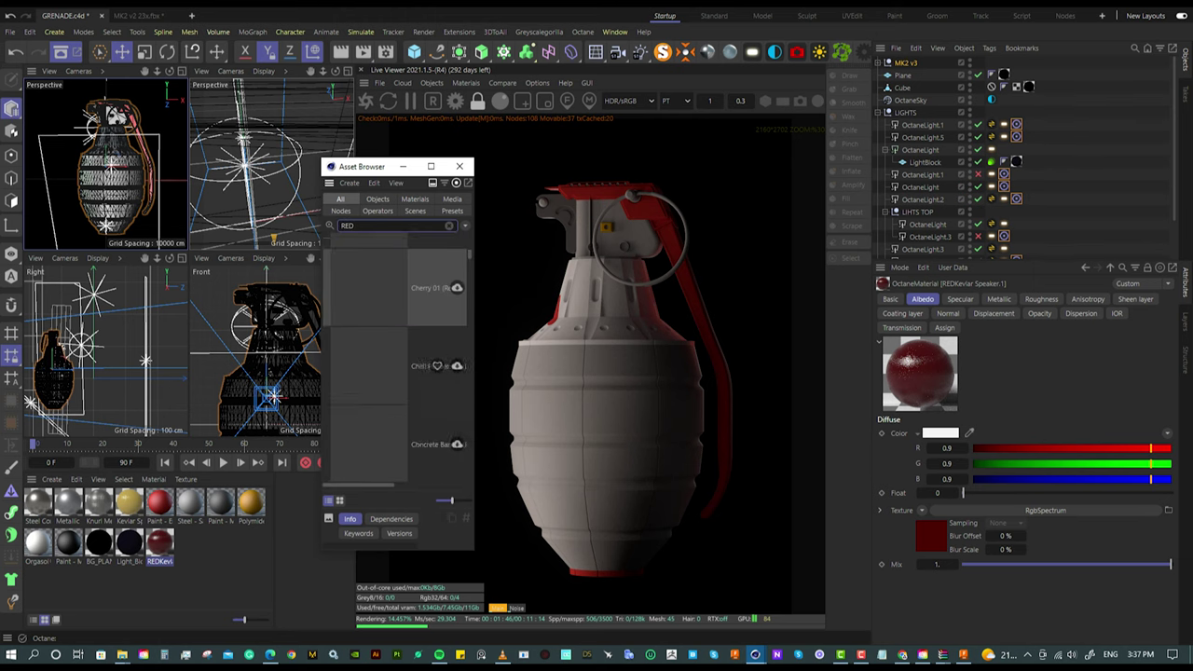
left_click_drag(474, 354, 701, 354)
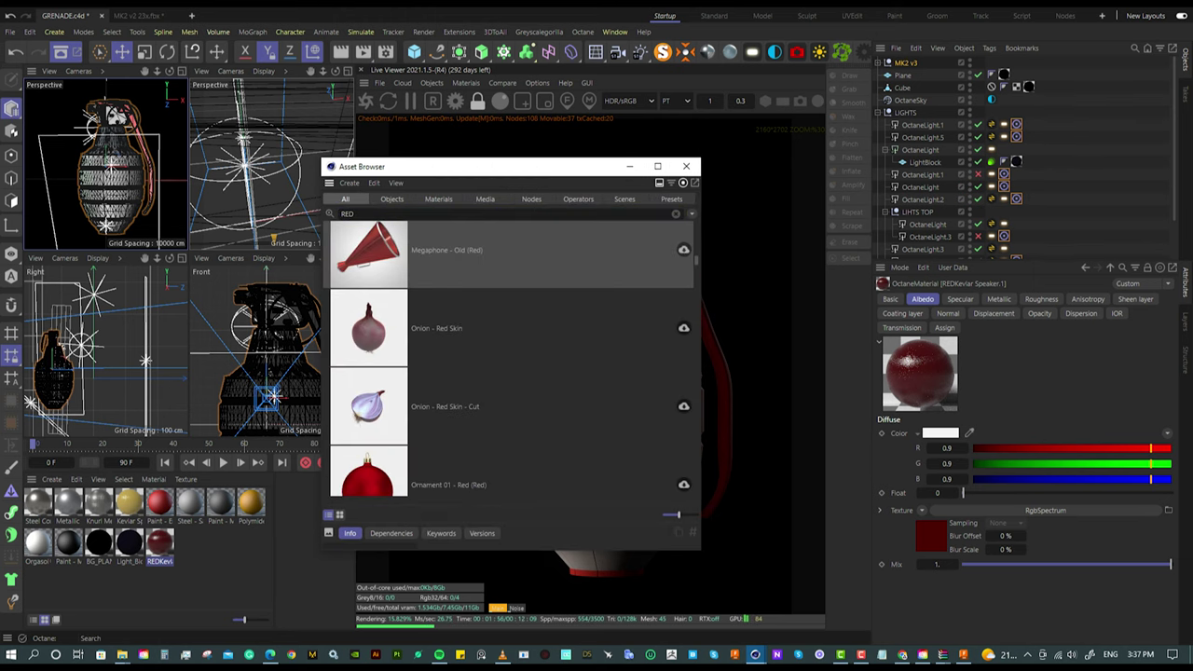
key("BackSpace")
key("BackSpace")
key("BackSpace")
left_click(330, 404)
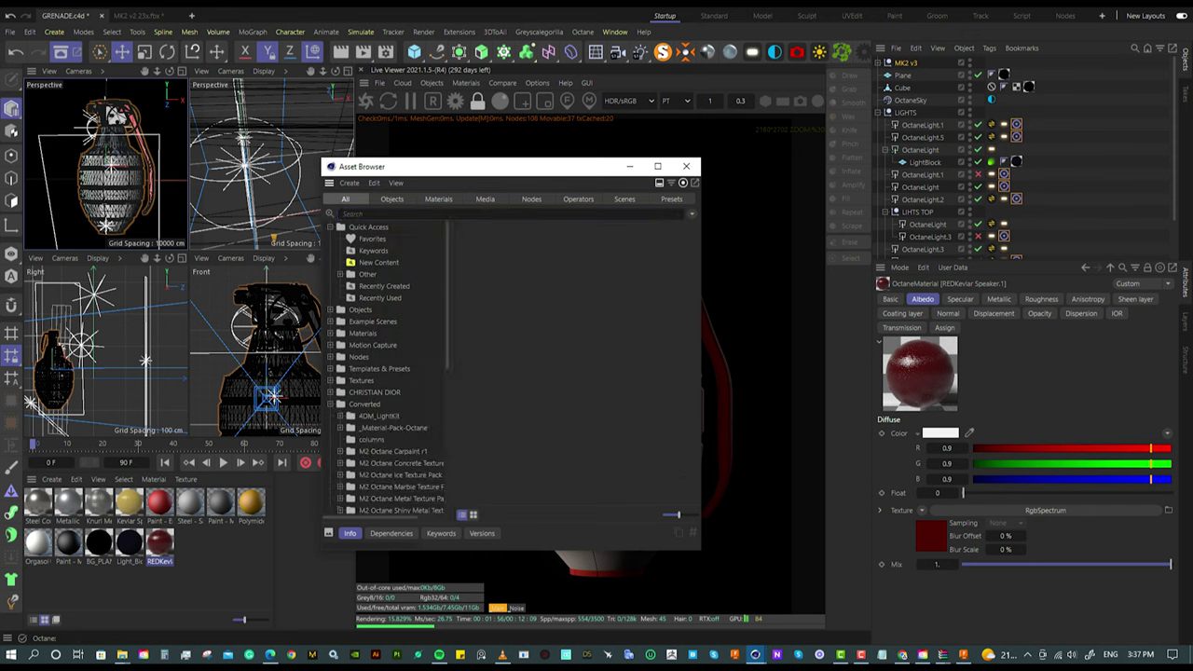
scroll(392, 364, "down", 5)
left_click(400, 354)
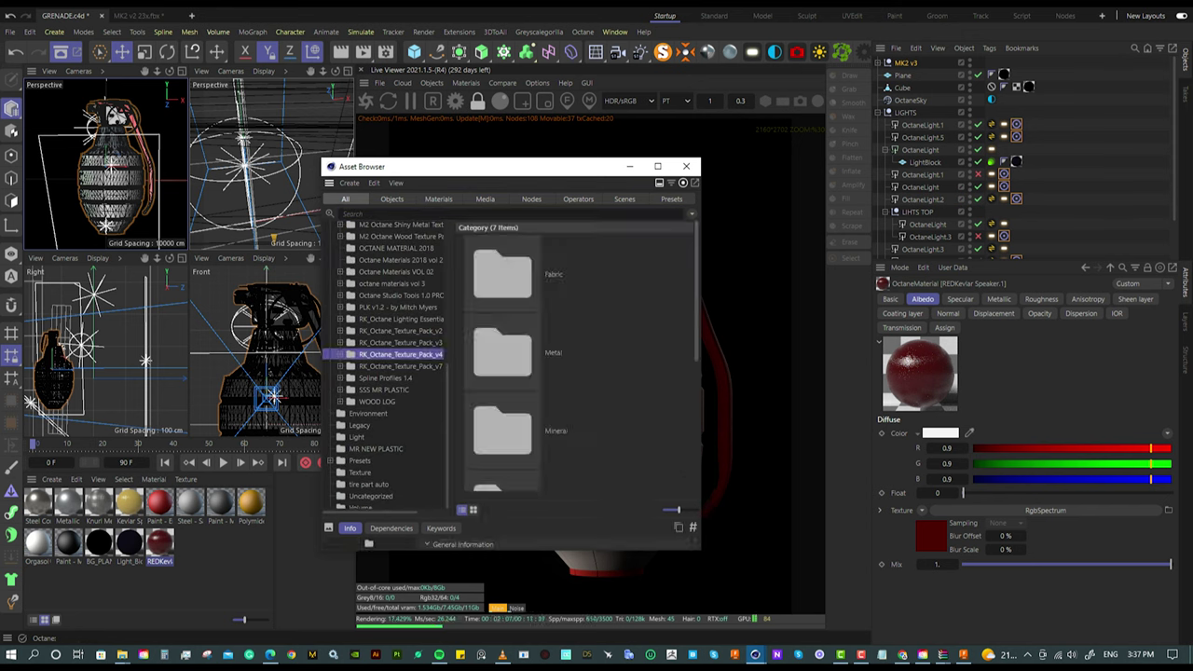
left_click(340, 355)
left_click(378, 377)
Step: Add Container Metal 2 to the scene and open its material settings
scroll(578, 373, "down", 3)
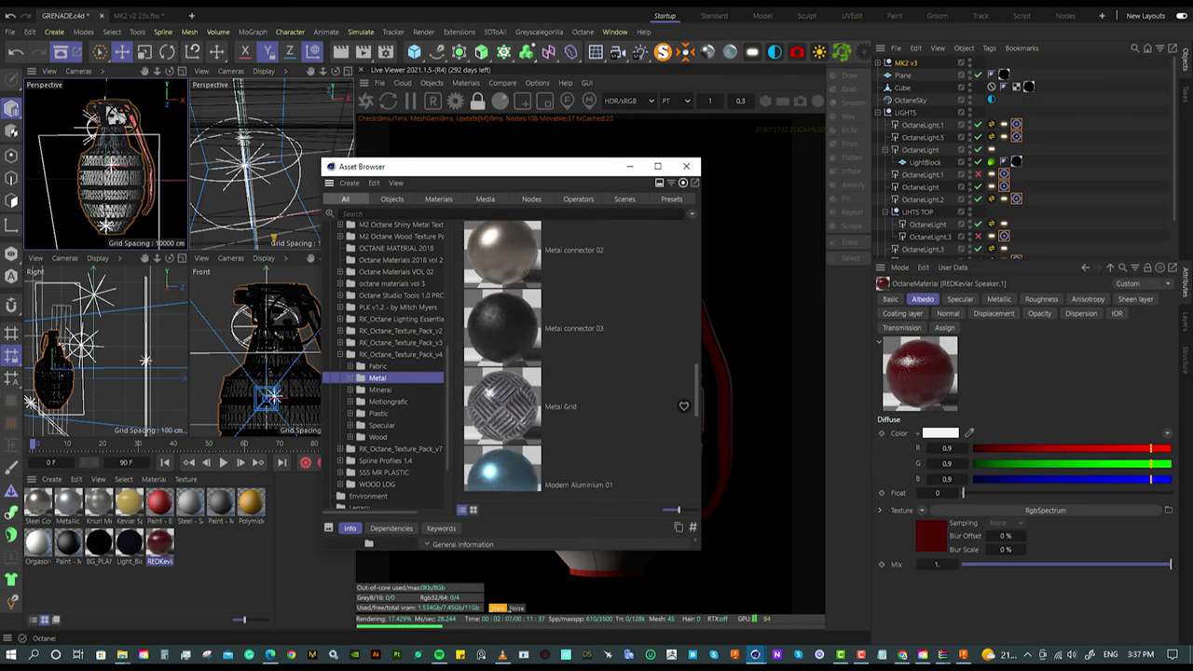
scroll(653, 354, "up", 2)
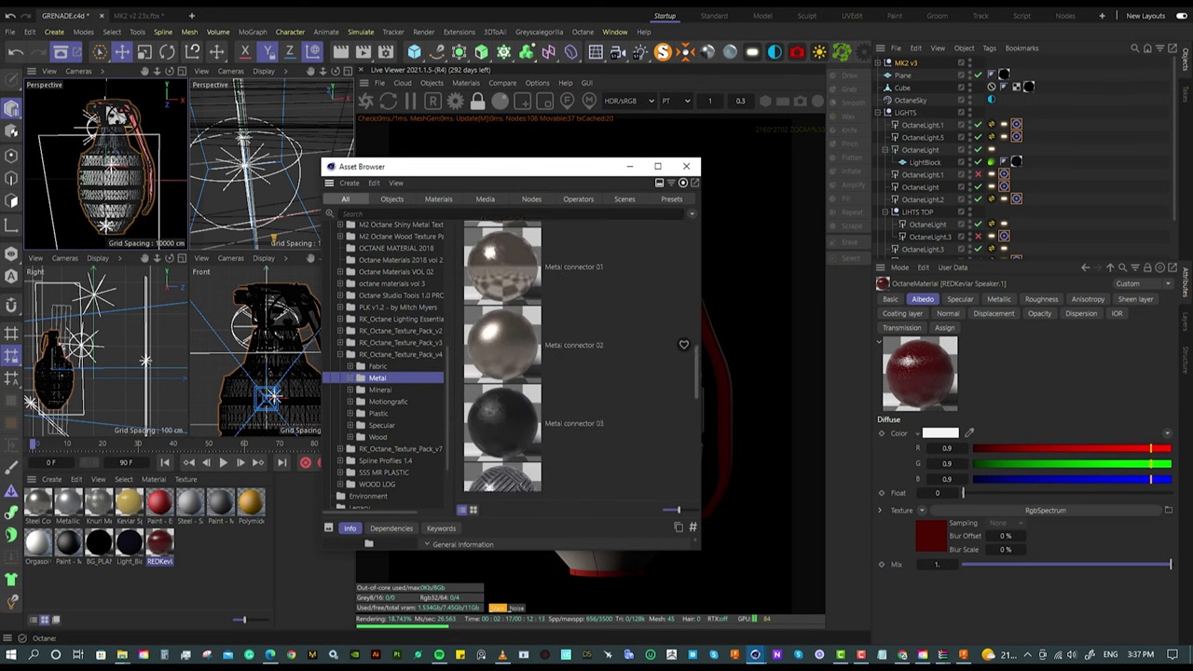
scroll(671, 414, "up", 2)
scroll(684, 411, "down", 3)
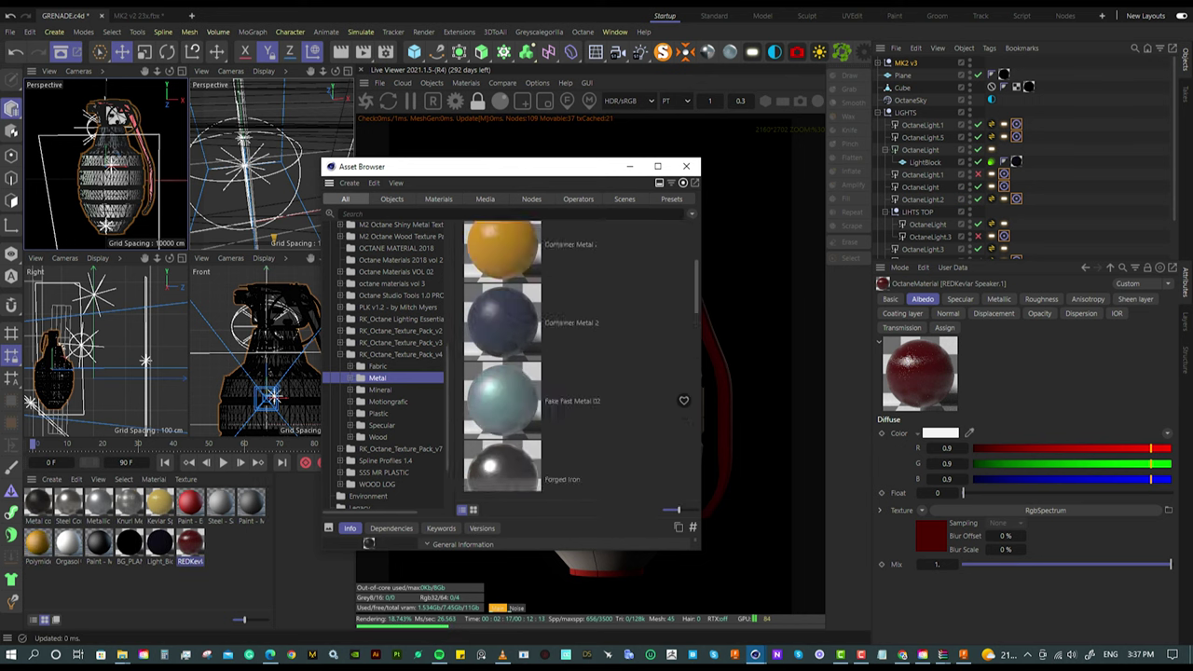
double_click(652, 317)
double_click(37, 503)
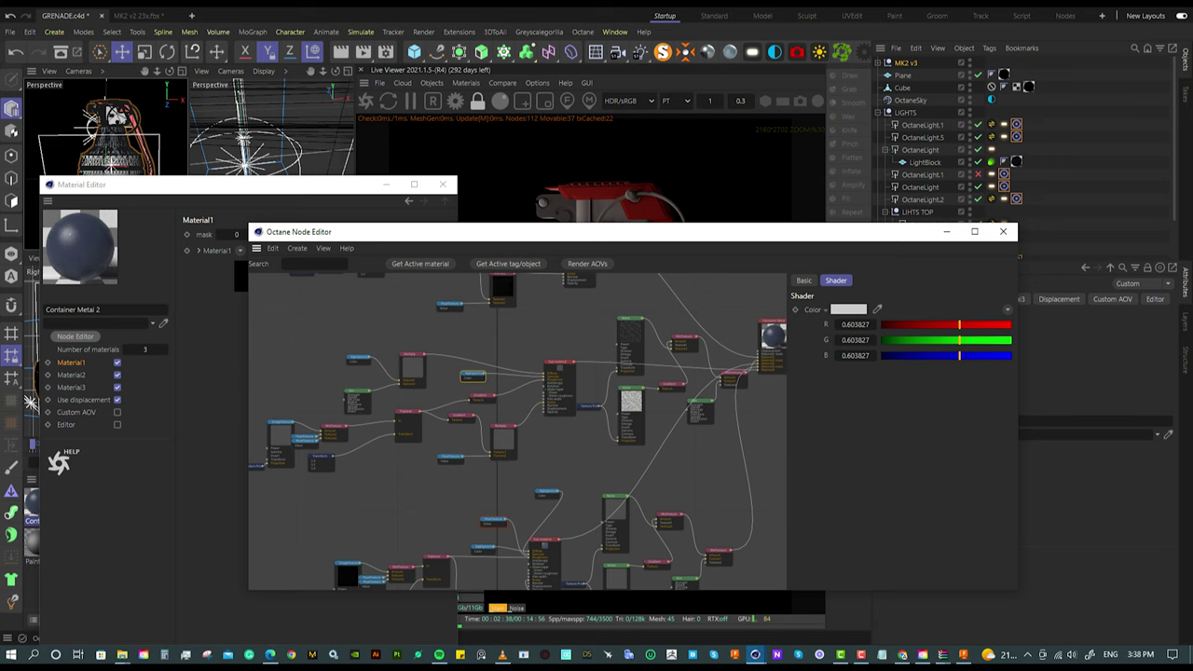
Step: Set the RgbSpectrum node's colour to dark red
left_click(450, 459)
left_click(548, 491)
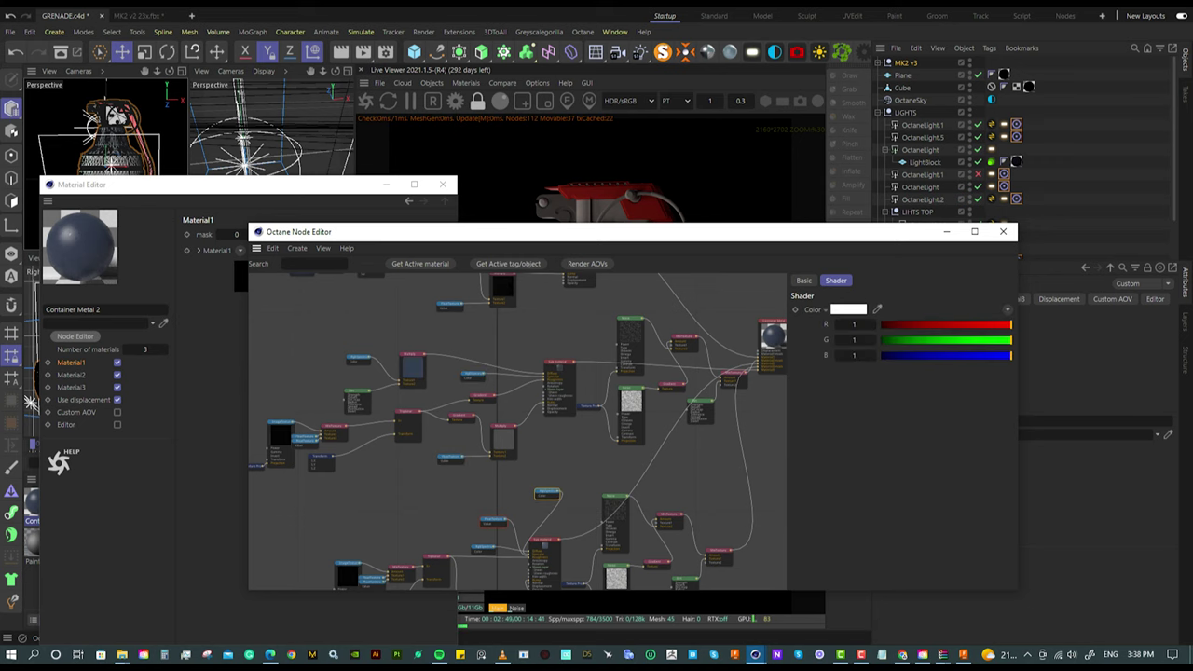
scroll(694, 515, "up", 3)
scroll(694, 515, "up", 3)
mouse_move(522, 466)
middle_mouse_down()
mouse_move(624, 341)
mouse_move(781, 283)
middle_mouse_up()
left_click(377, 433)
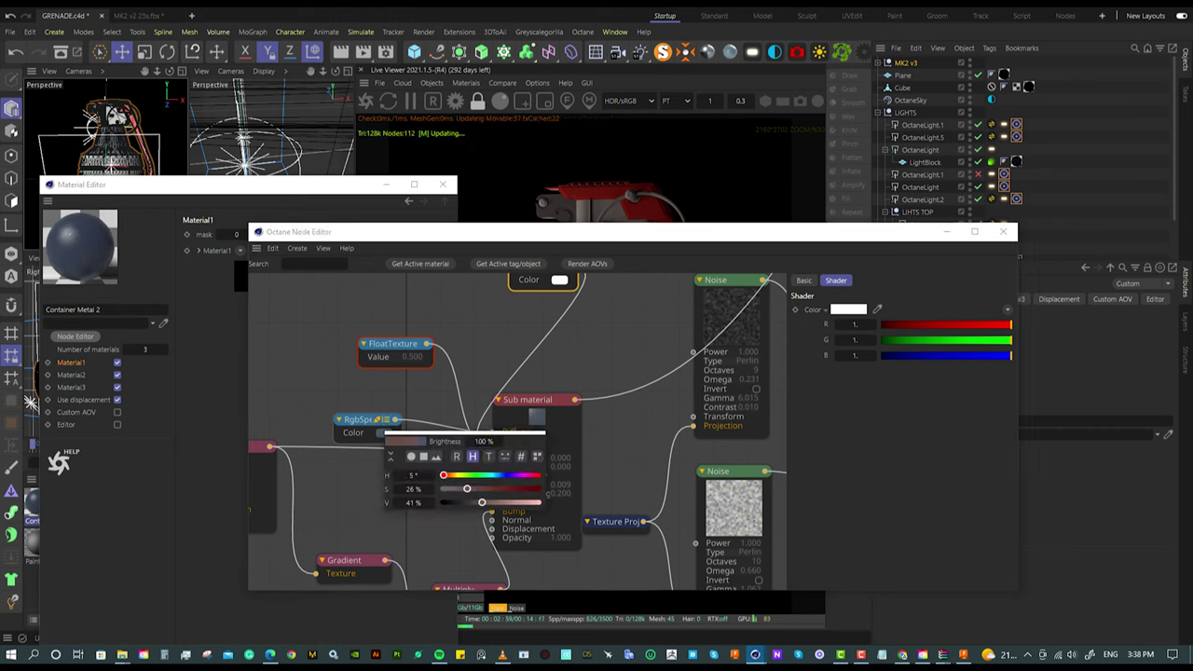
mouse_move(482, 503)
left_mouse_down()
mouse_move(466, 503)
mouse_move(518, 489)
left_mouse_up()
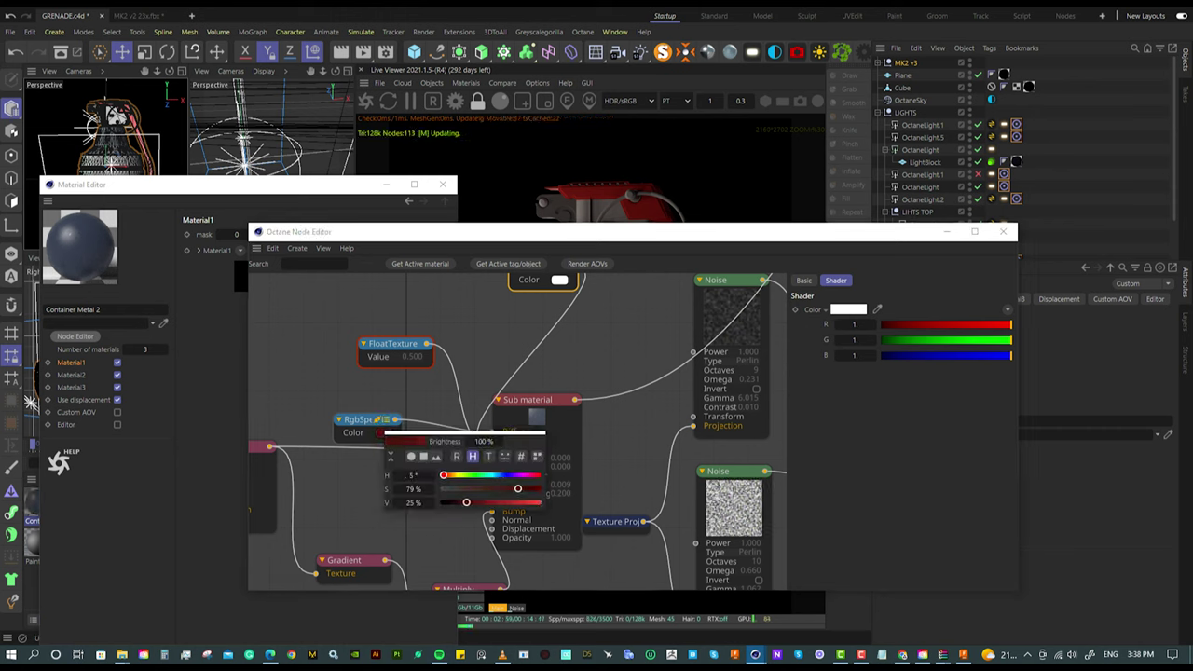
left_click(345, 560)
Step: Wire FloatTexture into the Sub material and the red RgbSpectrum into the material
scroll(419, 485, "up", 2)
scroll(466, 457, "down", 5)
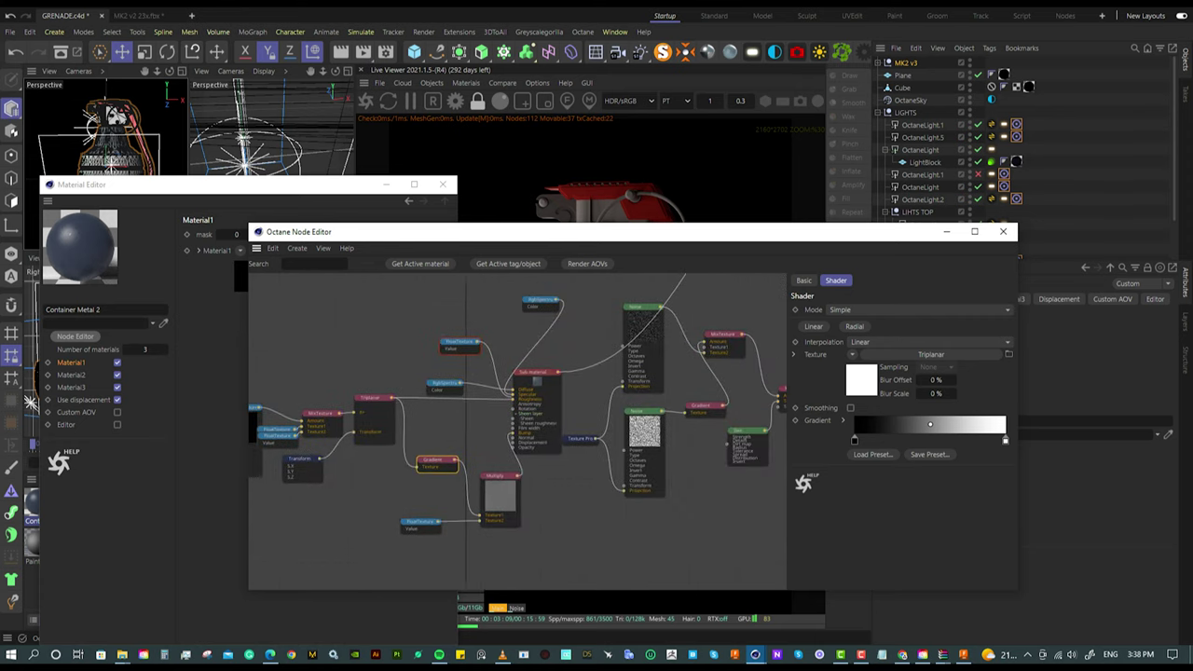
scroll(517, 428, "up", 2)
middle_click_drag(522, 429, 466, 391)
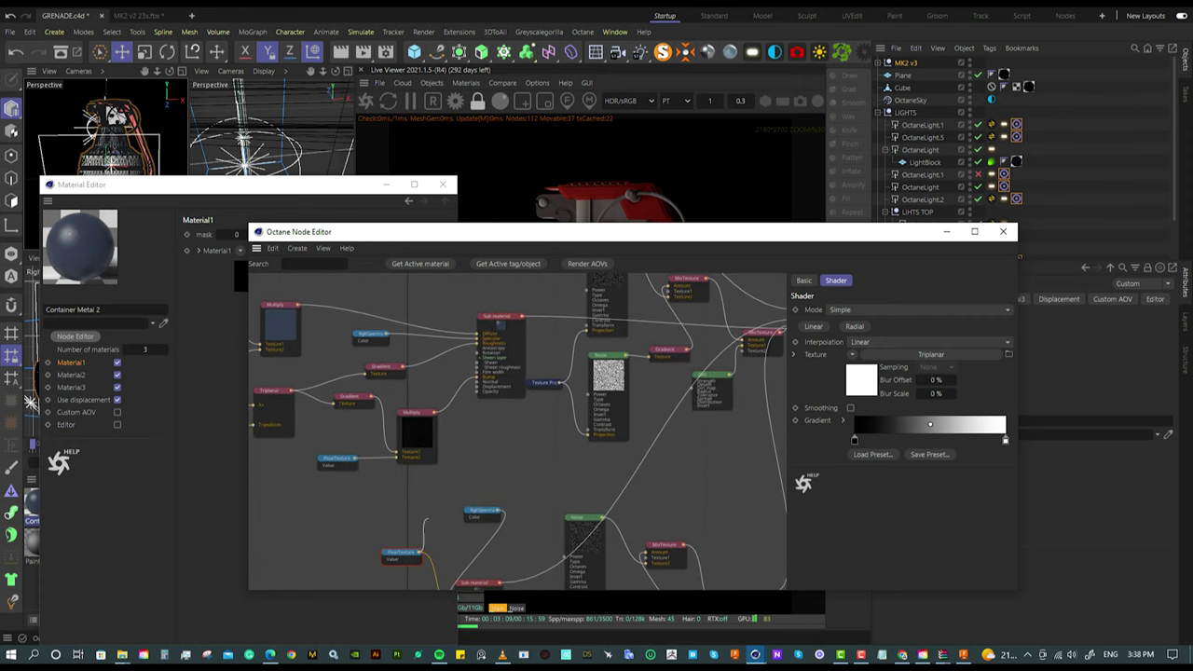
left_click_drag(426, 519, 477, 345)
middle_click_drag(522, 391, 410, 503)
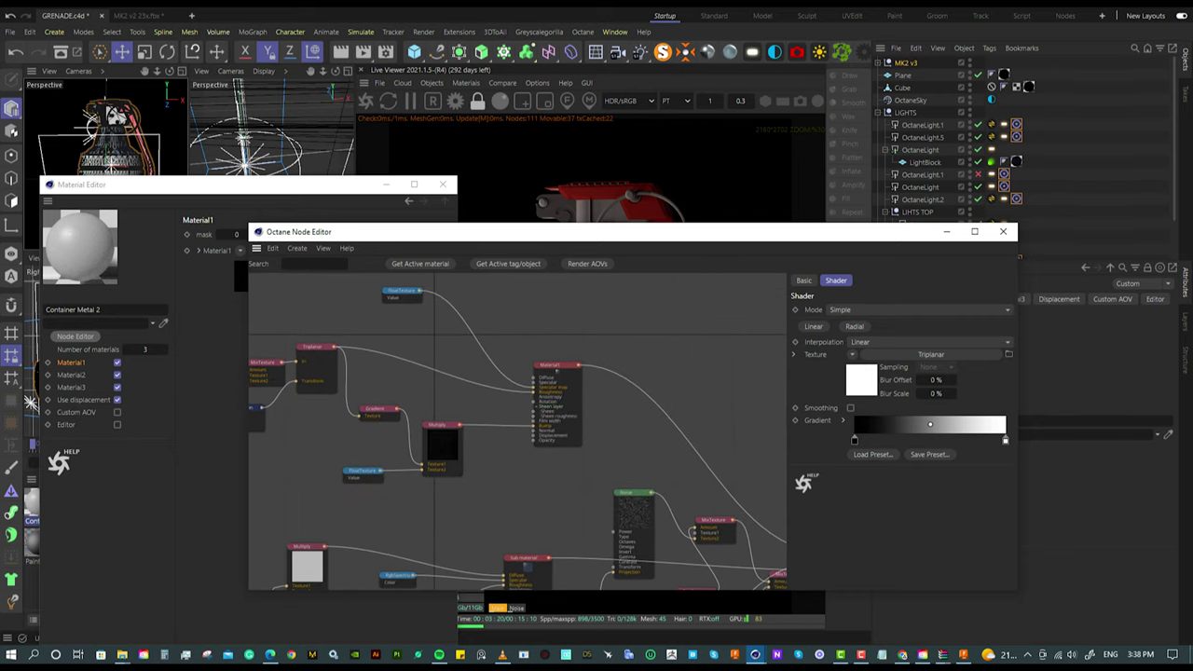
scroll(517, 429, "down", 2)
scroll(517, 429, "up", 2)
scroll(517, 429, "down", 2)
scroll(517, 429, "up", 2)
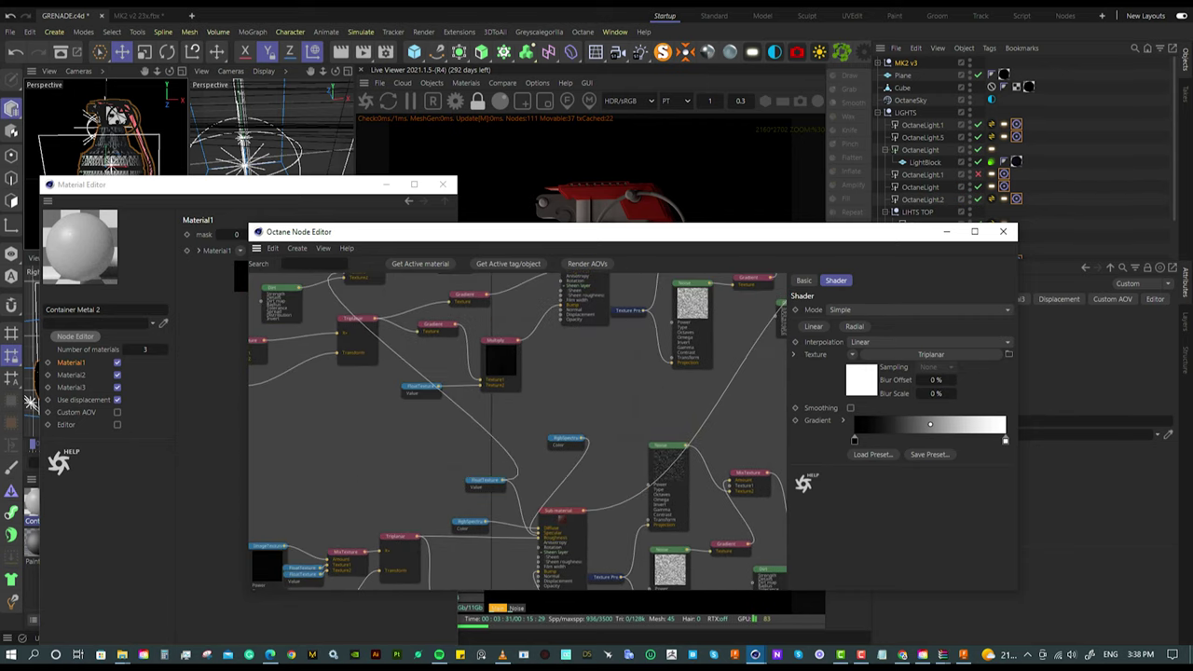
left_click_drag(473, 524, 322, 392)
mouse_move(321, 392)
middle_mouse_down()
mouse_move(326, 526)
mouse_move(303, 403)
mouse_move(376, 536)
middle_mouse_up()
left_click_drag(371, 488, 443, 478)
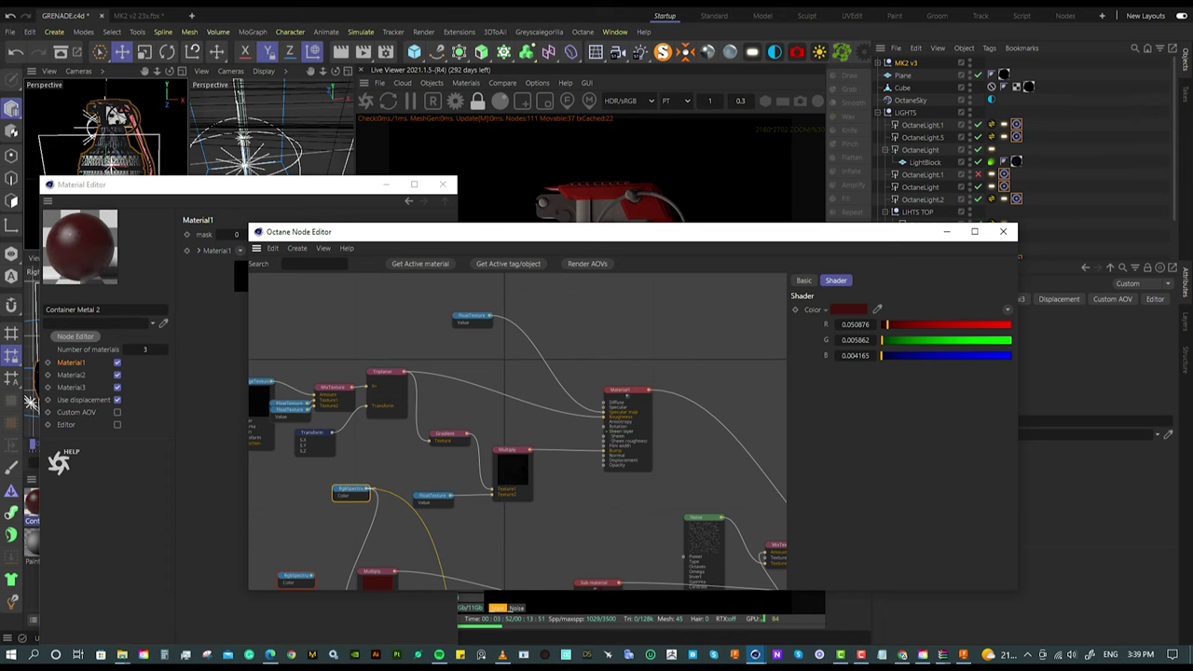
left_click_drag(448, 591, 439, 597)
Step: Rename the material to REDContainer Metal 2
left_click(74, 310)
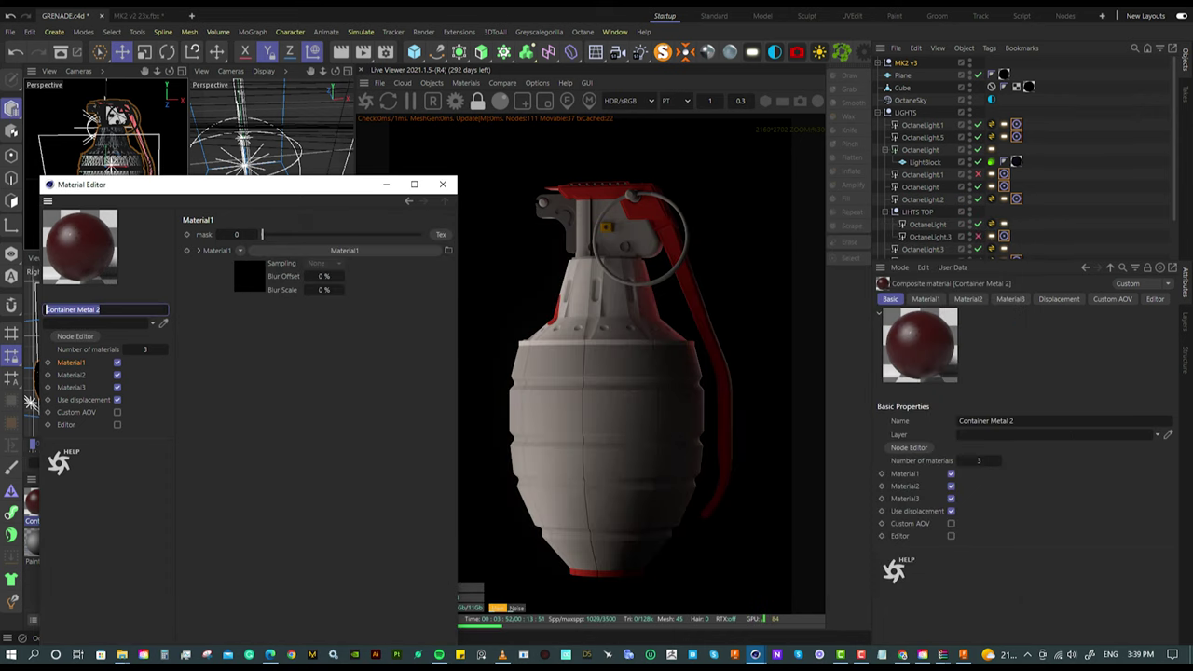
type("RED")
key("Return")
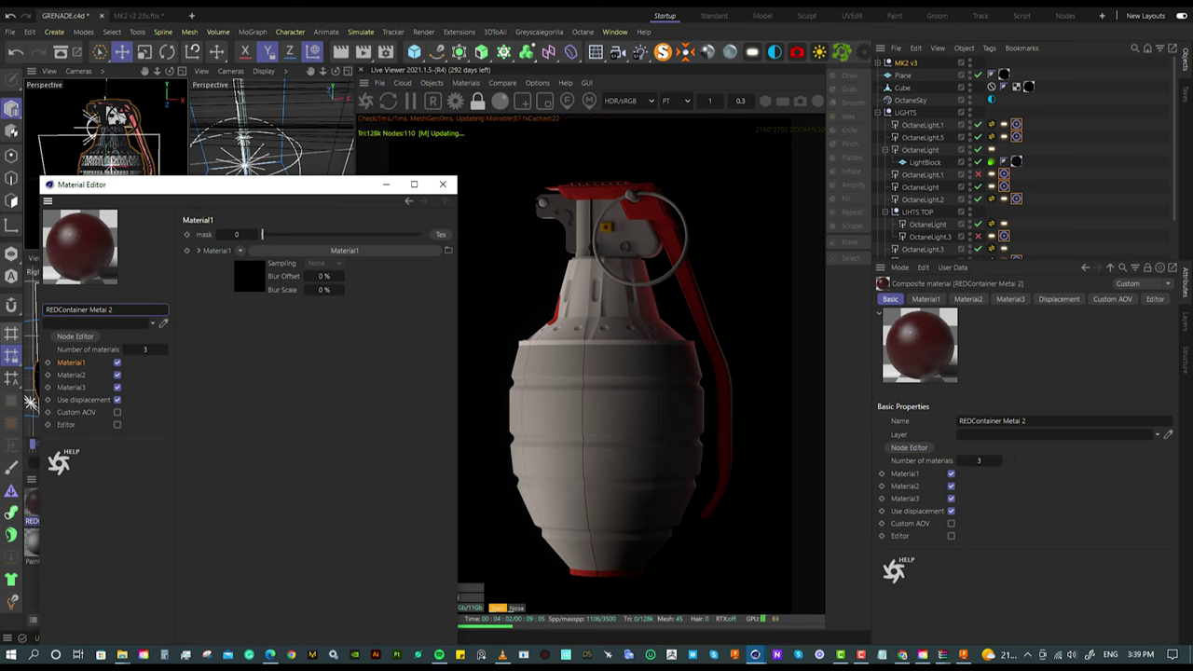
Step: Review the metal materials and check which objects use Paint - Metallic
left_click(441, 184)
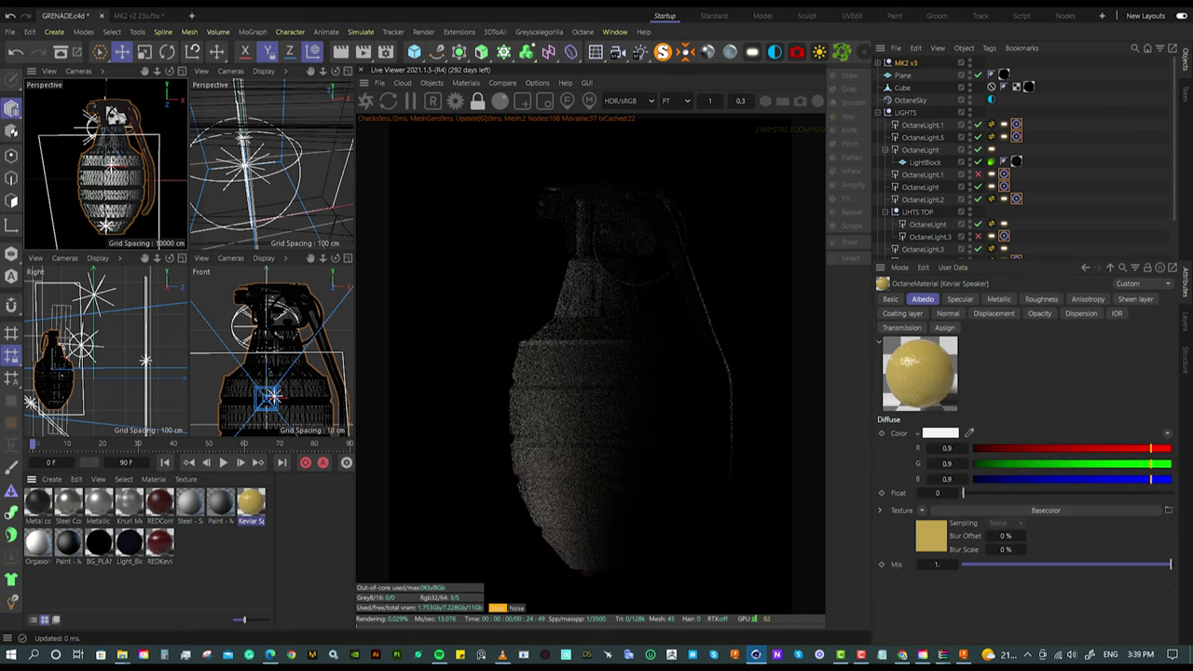
left_click(37, 504)
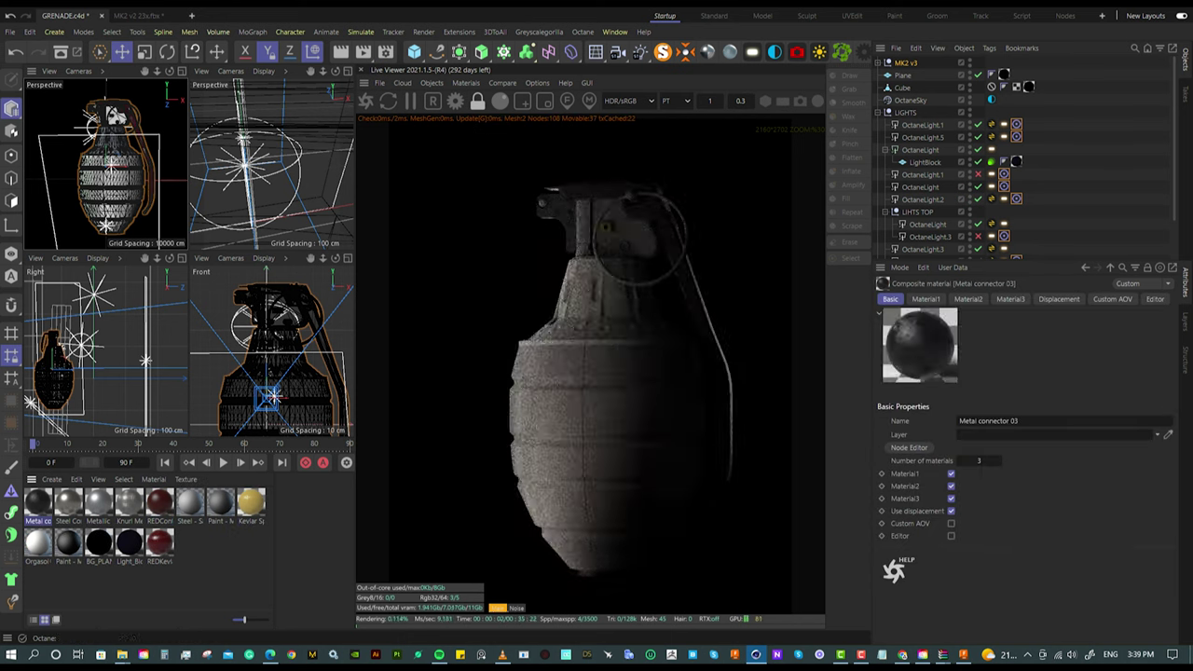
left_click(129, 503)
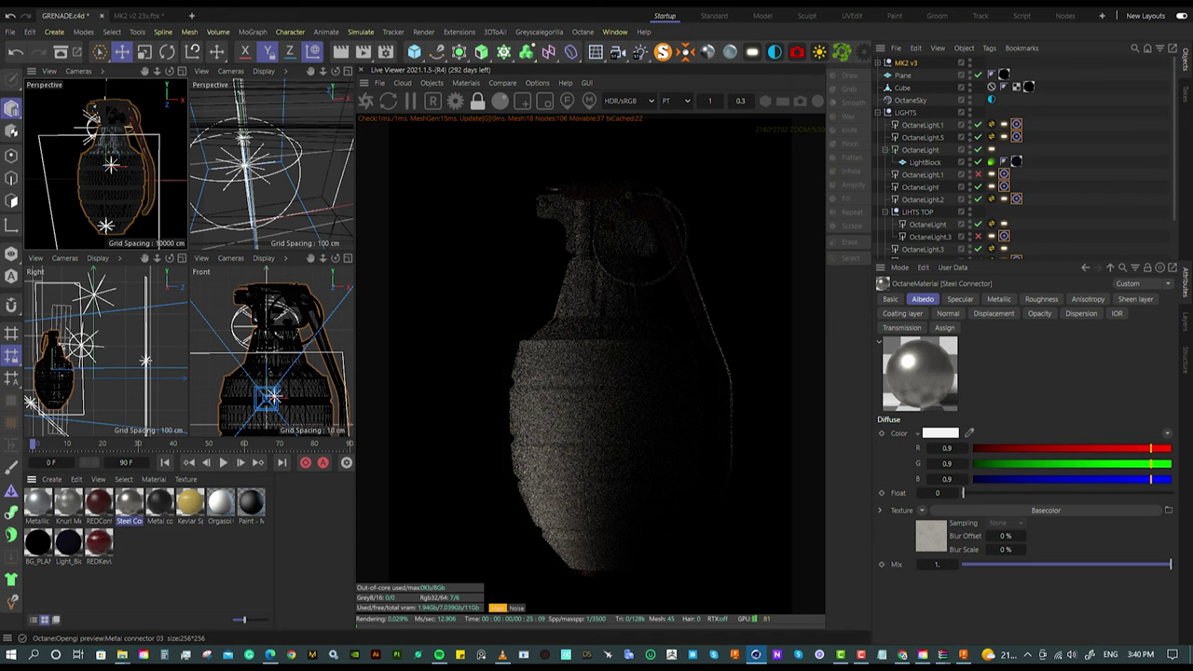
left_click(37, 503)
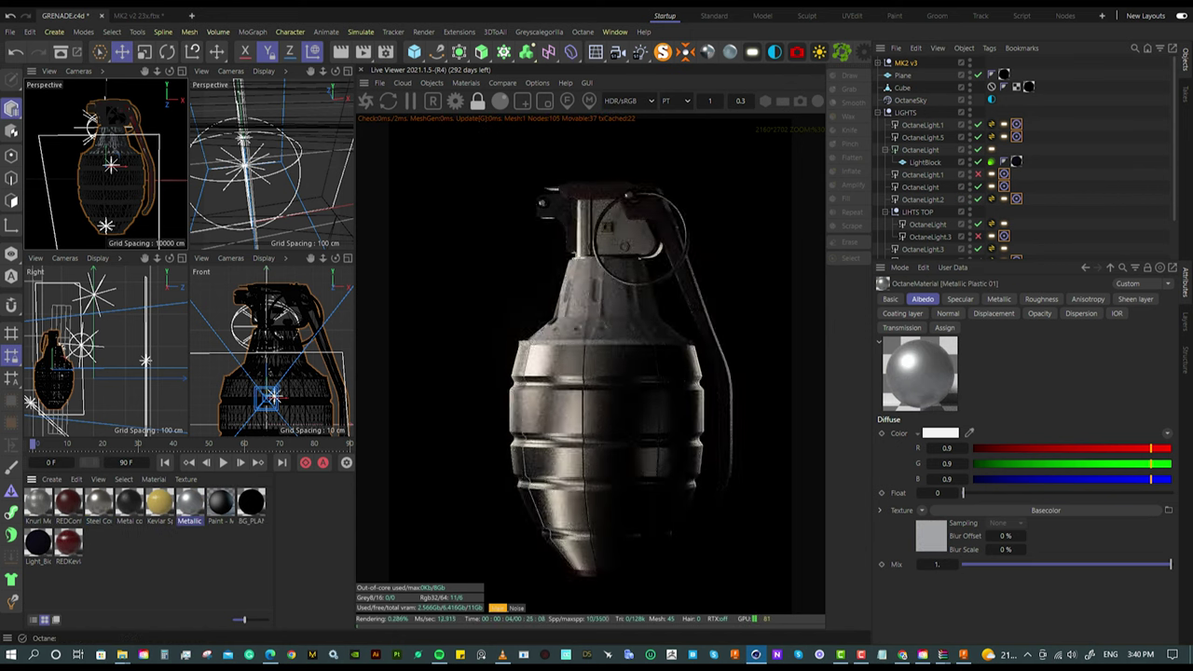
right_click(220, 503)
left_click(270, 536)
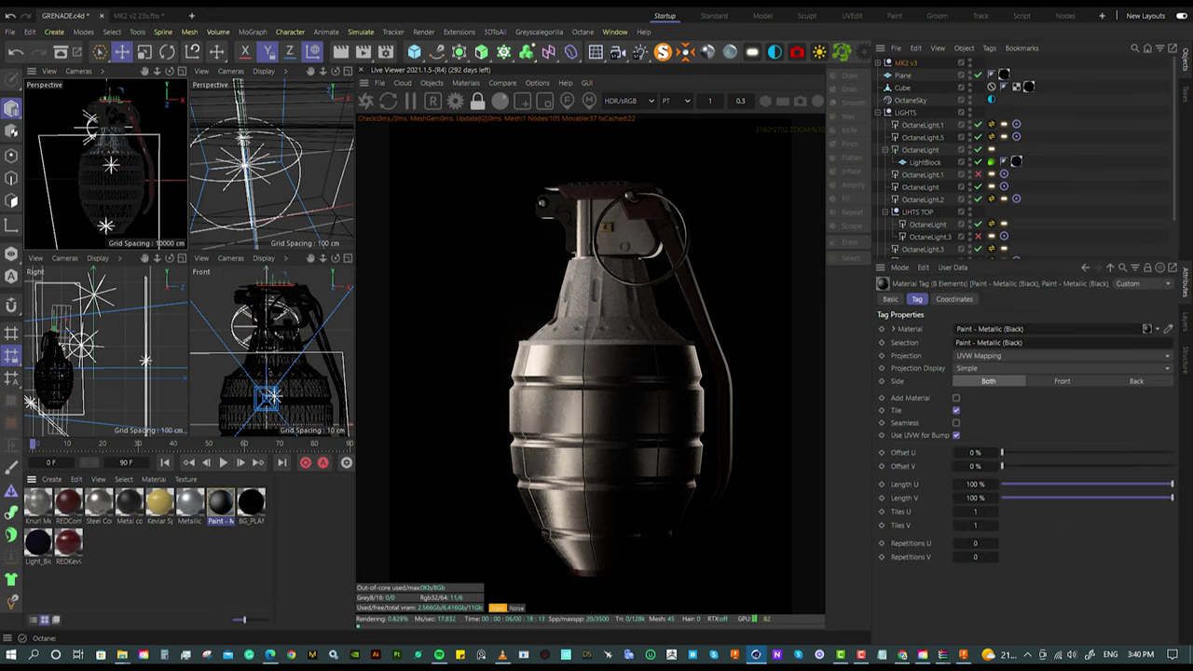
Step: Drag Knurl Metal 02 onto the grenade so its top cap gets a knurled finish
left_click(130, 503)
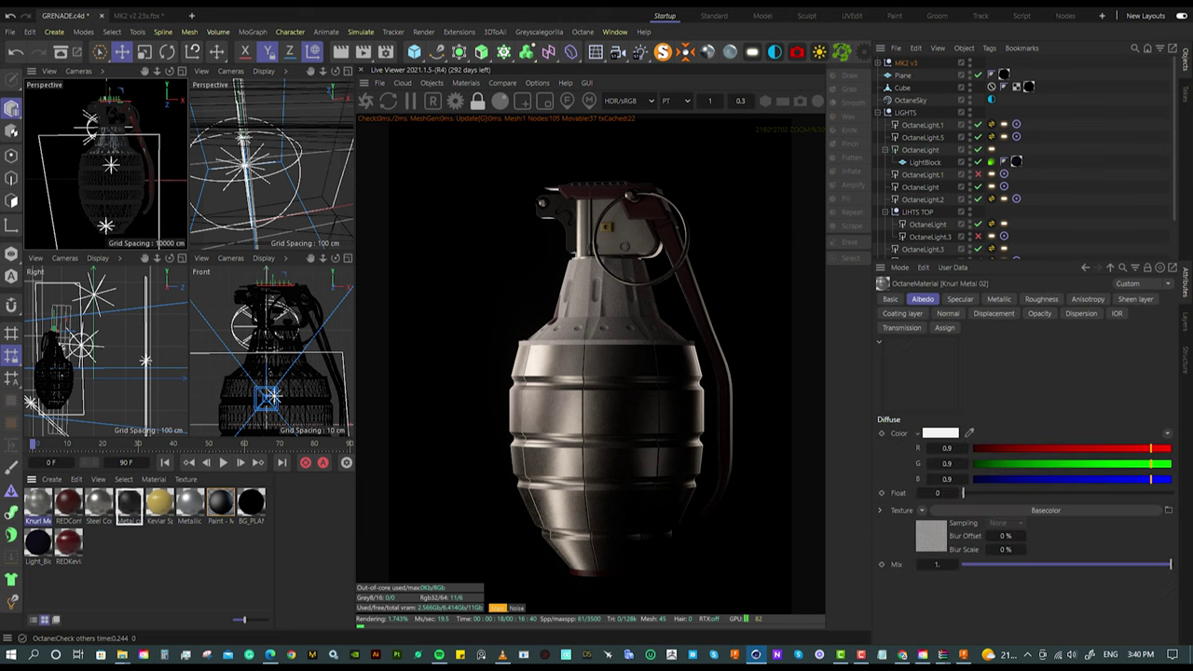
left_click_drag(39, 504, 220, 503)
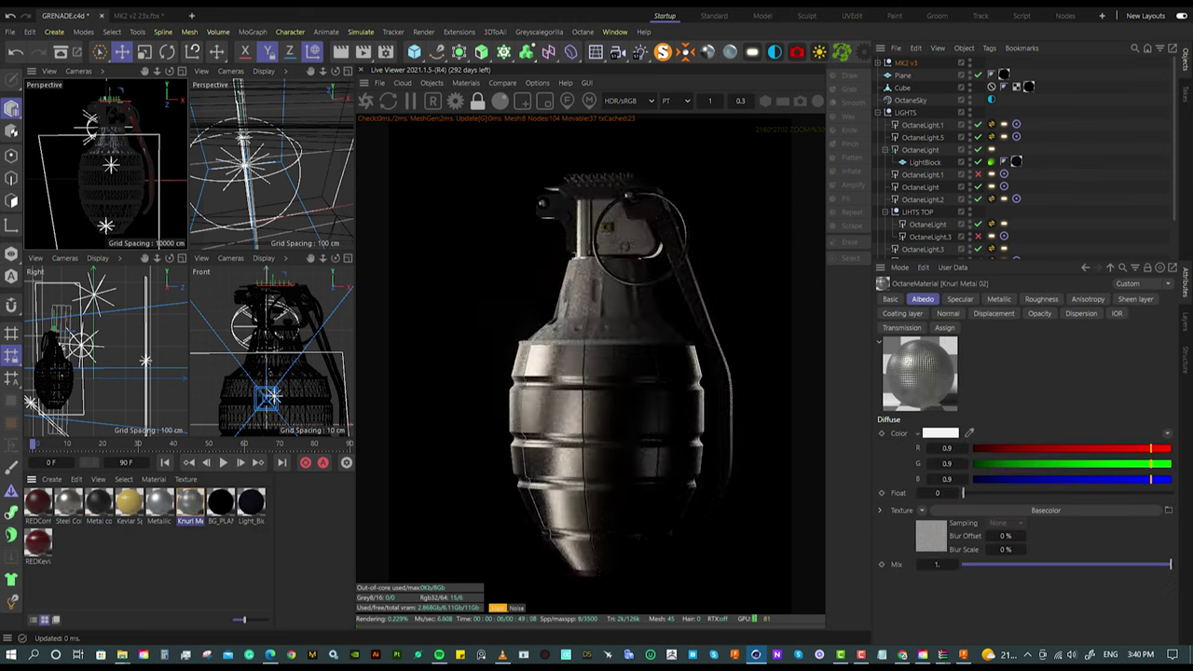
right_click(606, 317)
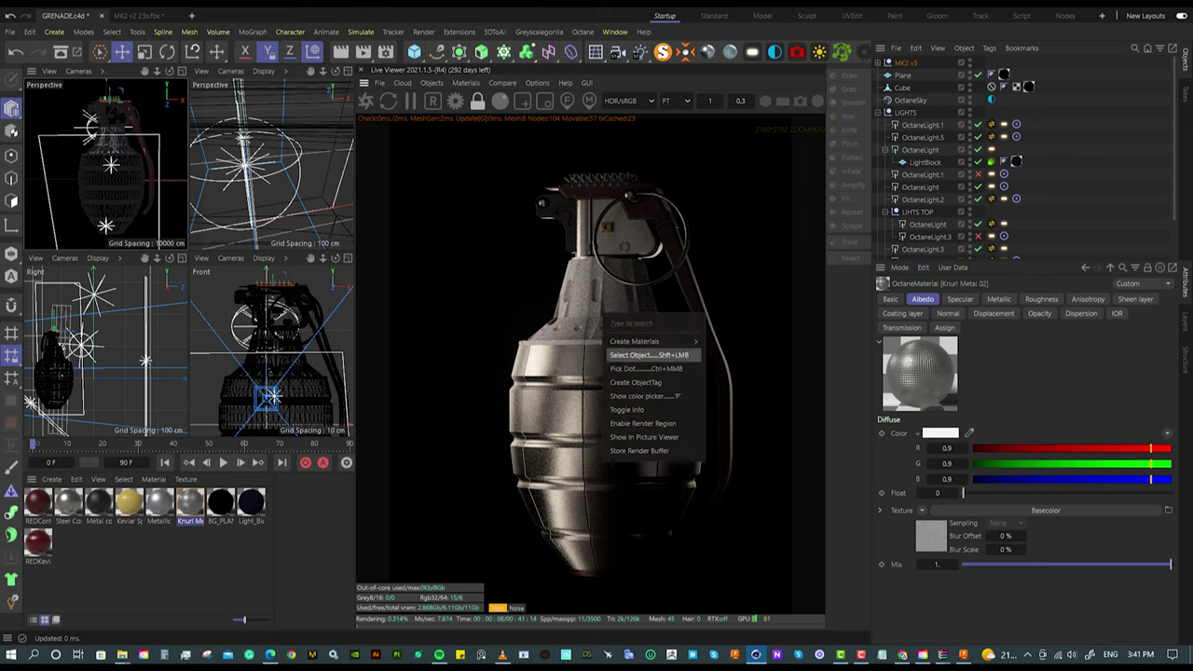
Step: Pick Body27 from the render view and delete the Knurl Metal material
left_click(648, 355)
left_click(685, 410)
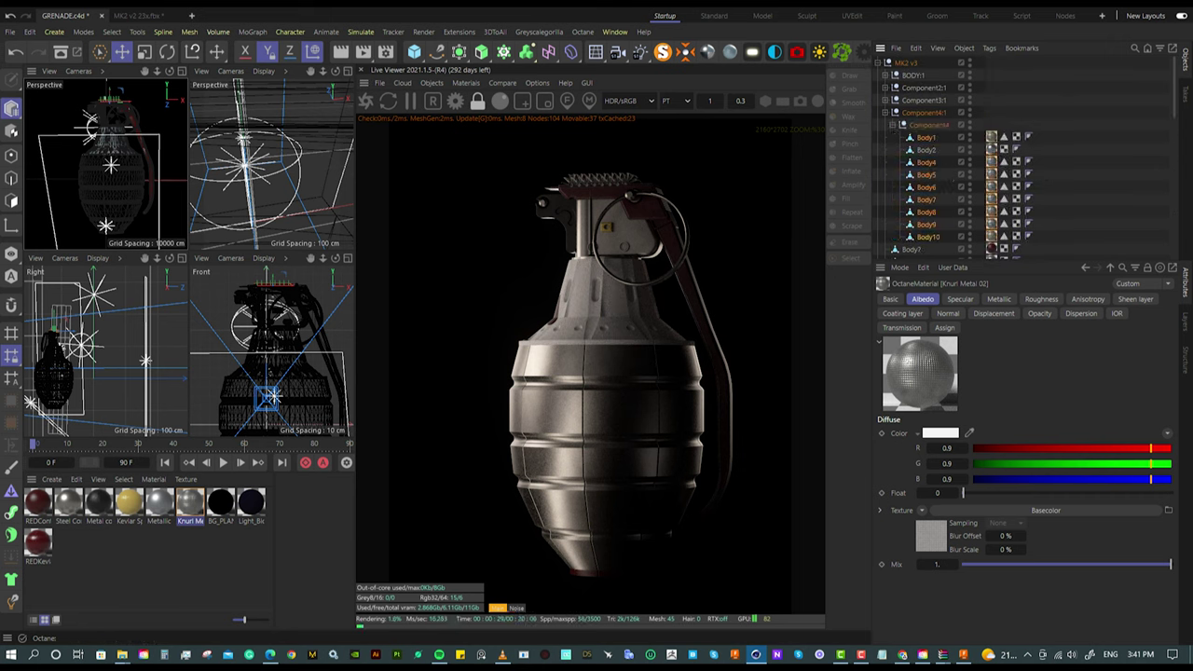
left_click(991, 150)
key("Delete")
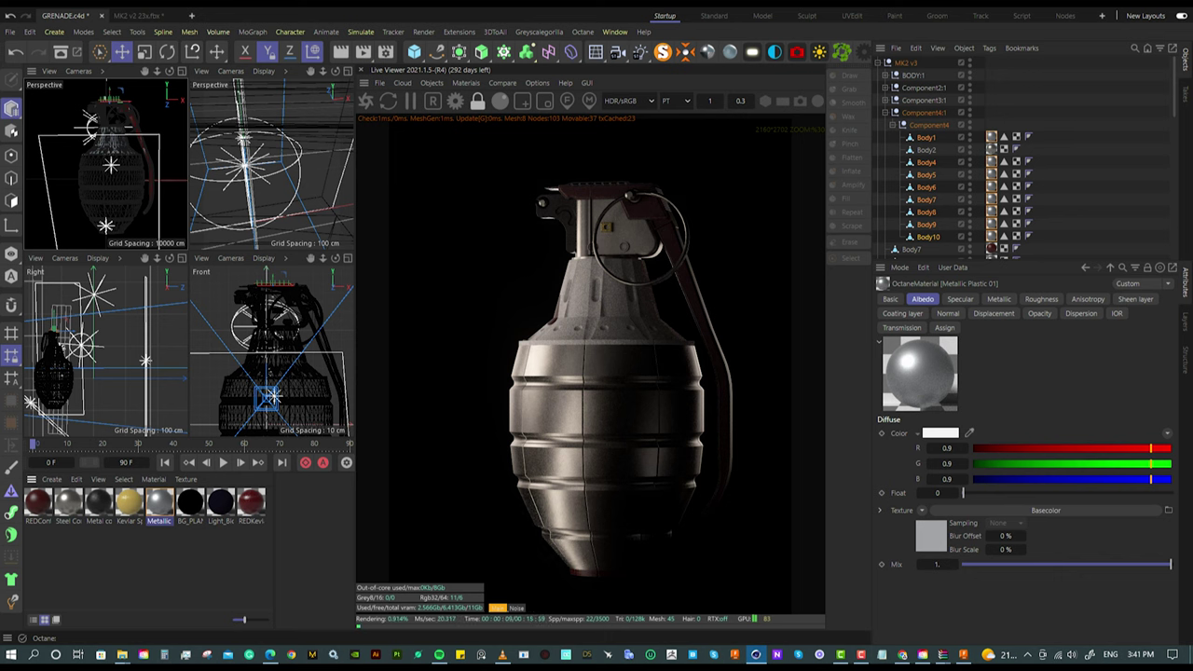
Step: Apply Steel Connector to Component2:1 in place of Metallic Plastic 01
left_click_drag(158, 503, 922, 87)
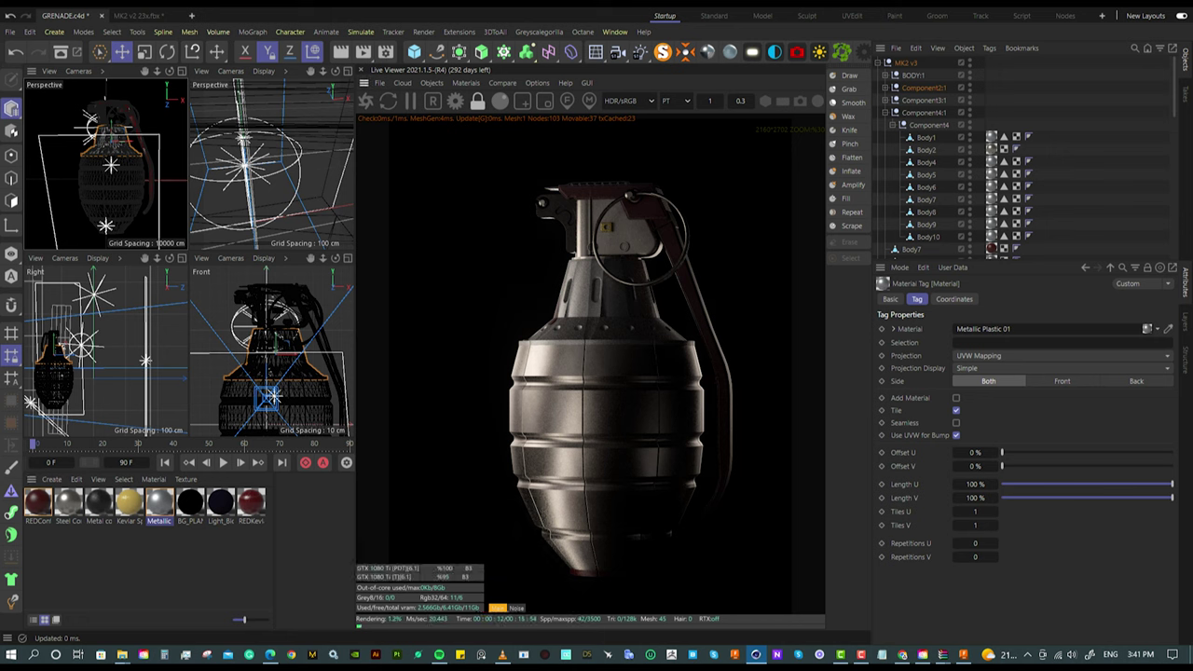
left_click_drag(68, 504, 159, 503)
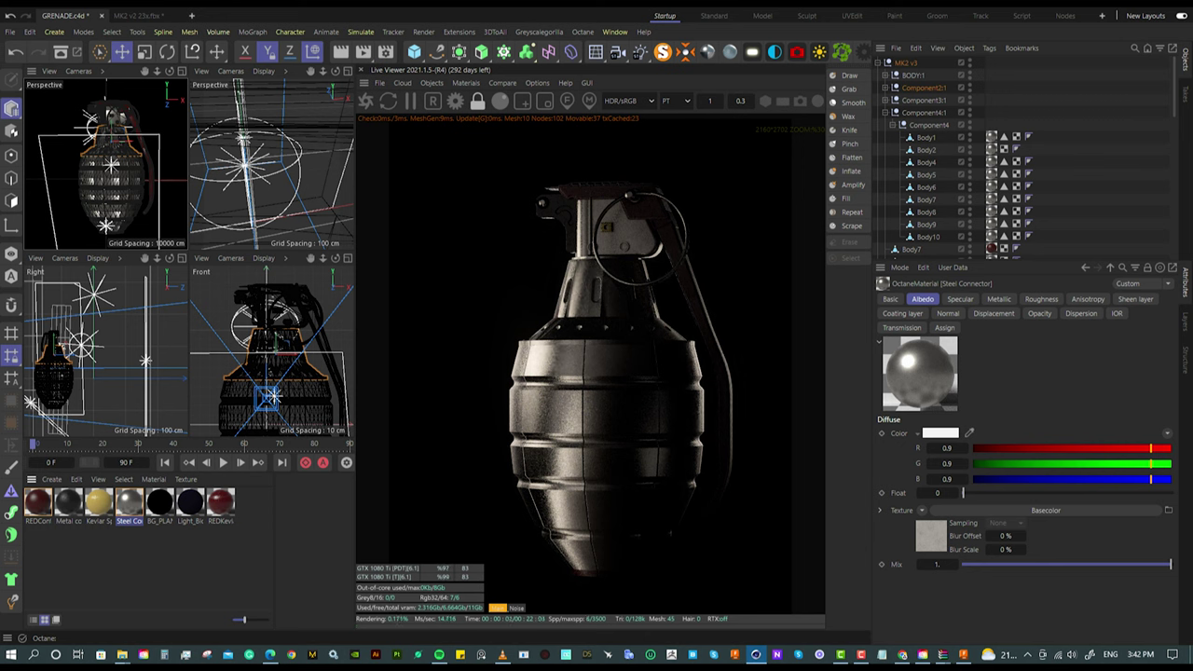
left_click(888, 62)
Step: Spin the grenade with the Rotate tool until its red lever faces left
key("r")
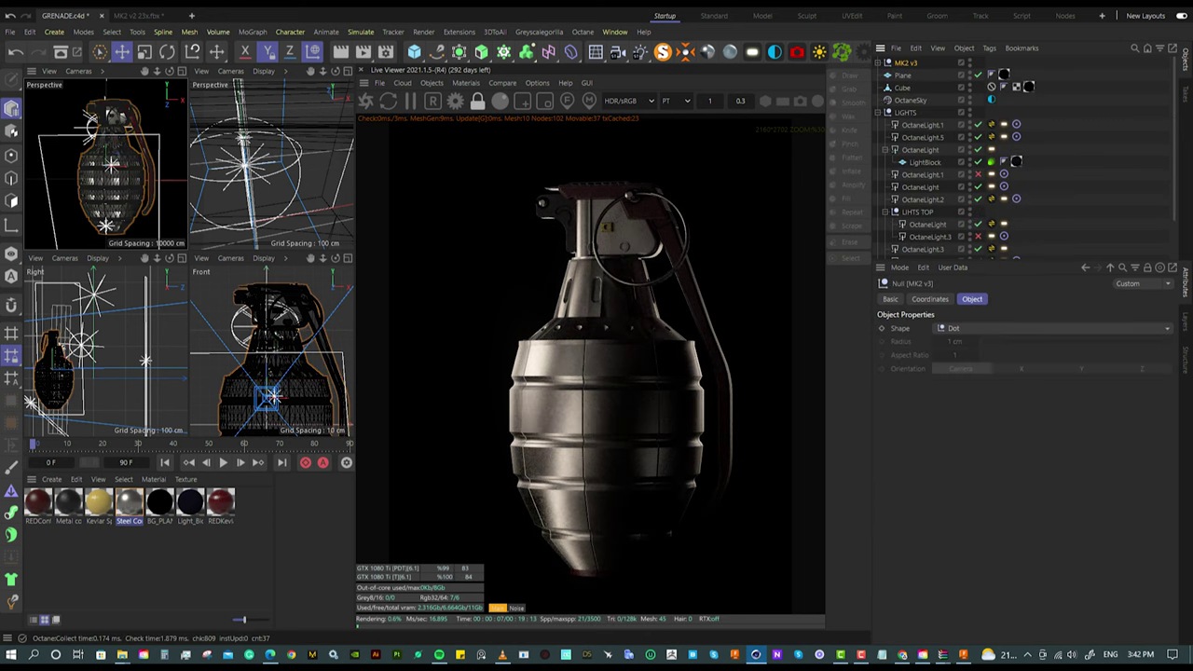
left_click_drag(84, 345, 52, 369)
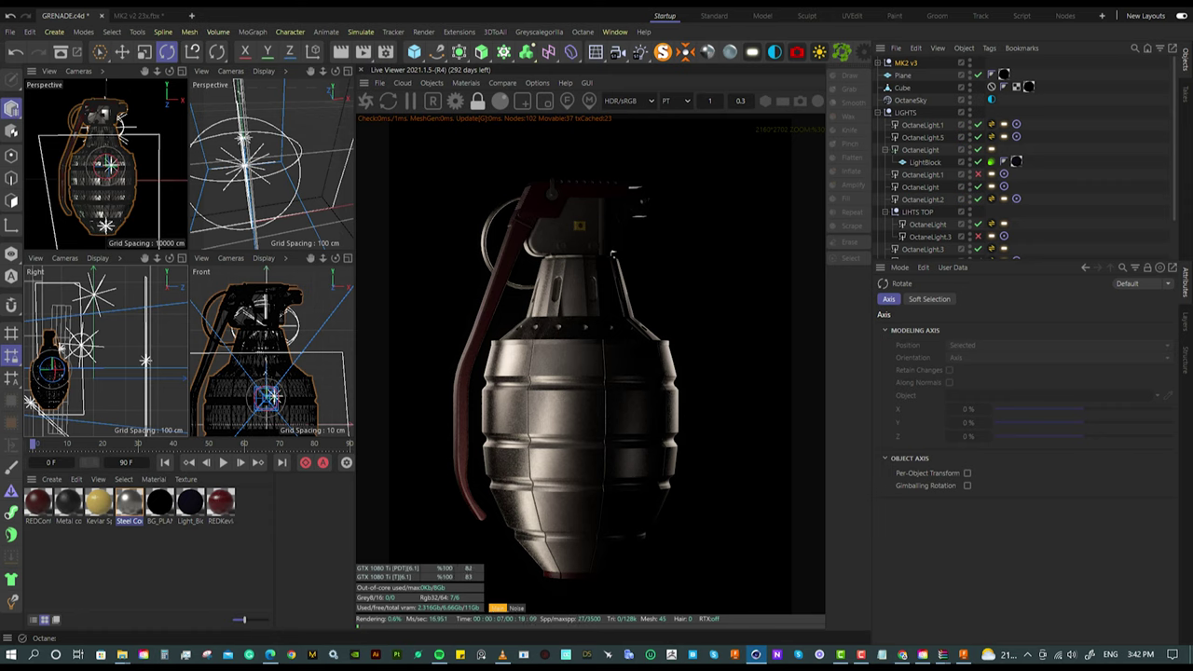
double_click(159, 504)
Step: Set the BG_PLANE diffuse colour to white (RGB 255, 255, 255)
left_click(391, 233)
left_click(272, 299)
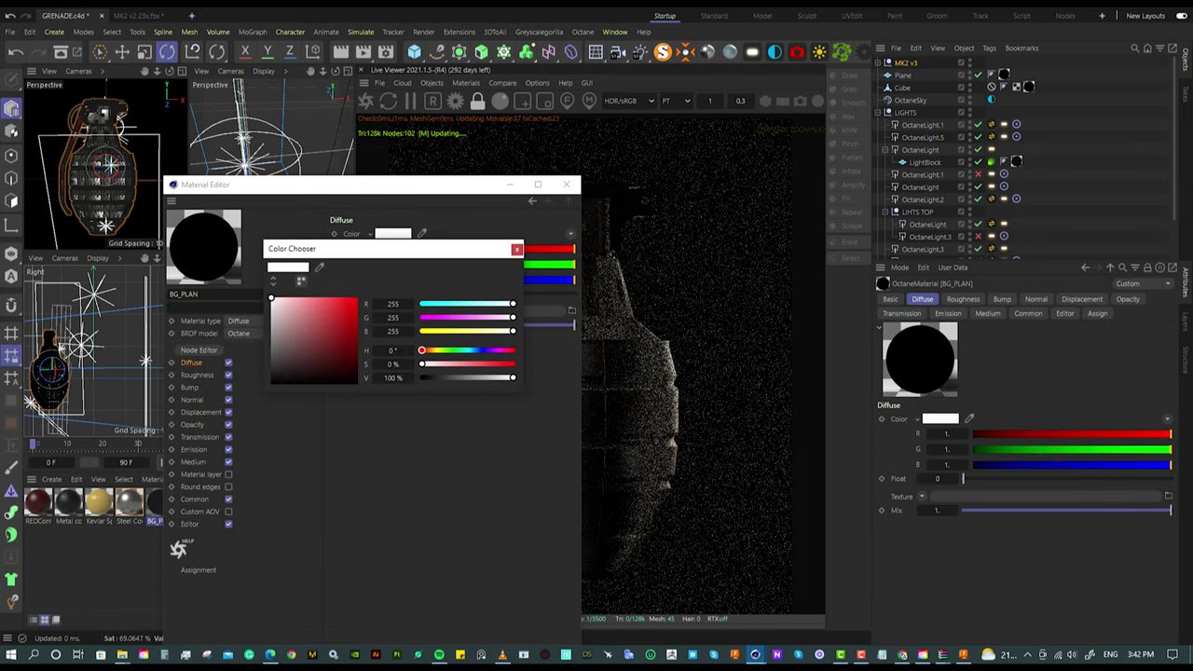
left_click(517, 250)
left_click(565, 184)
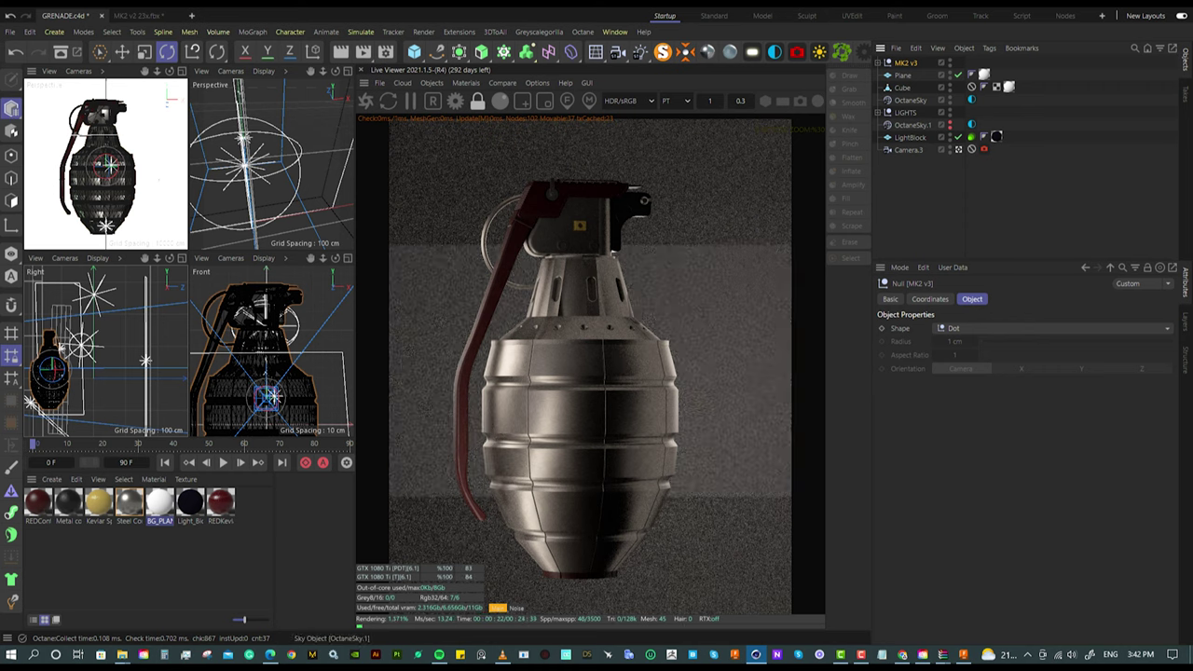
Step: Expand the LIGHTS group, then rotate the MK2 v3 grenade to a diagonal tilt
left_click(877, 111)
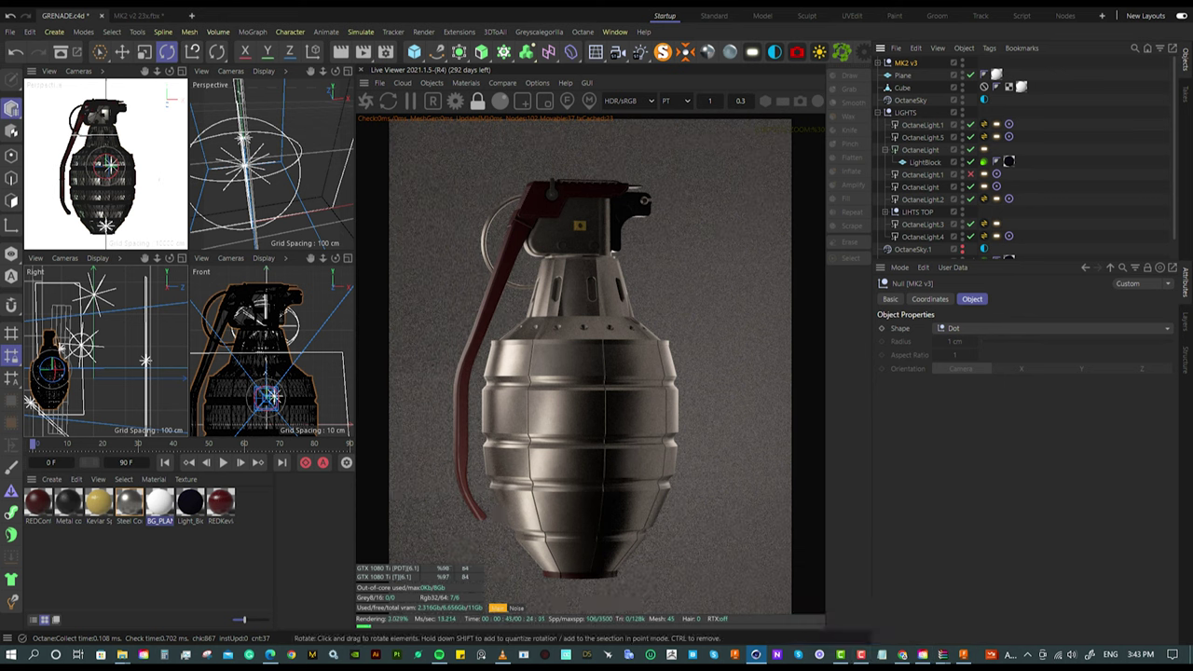
left_click_drag(108, 163, 131, 140)
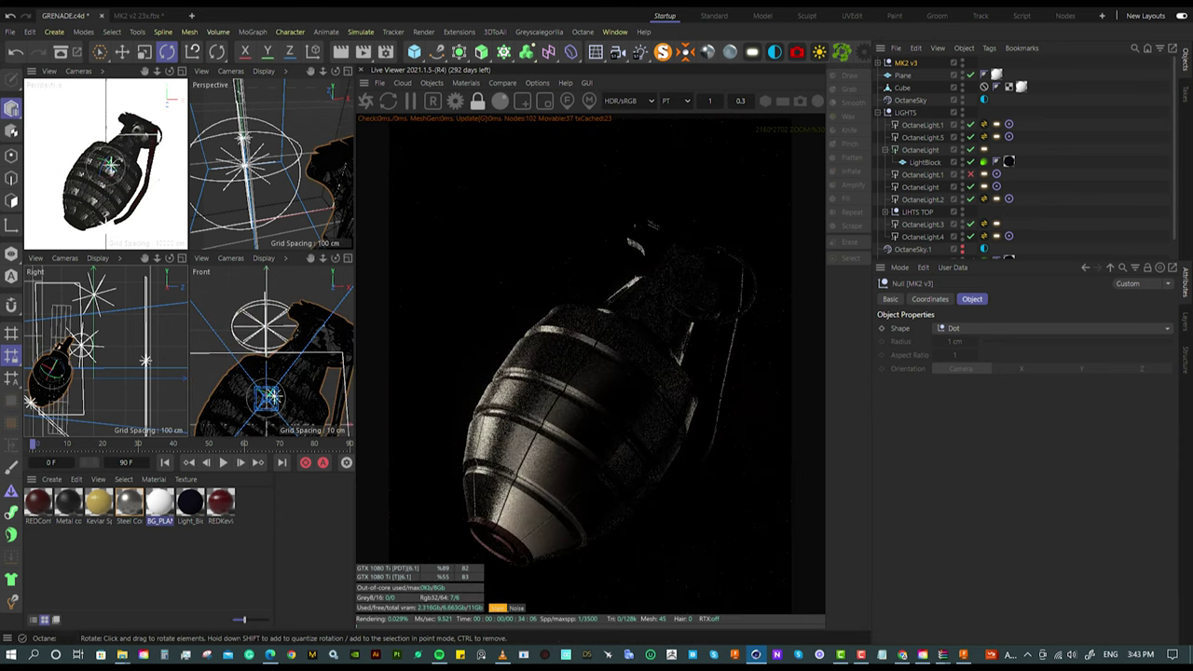